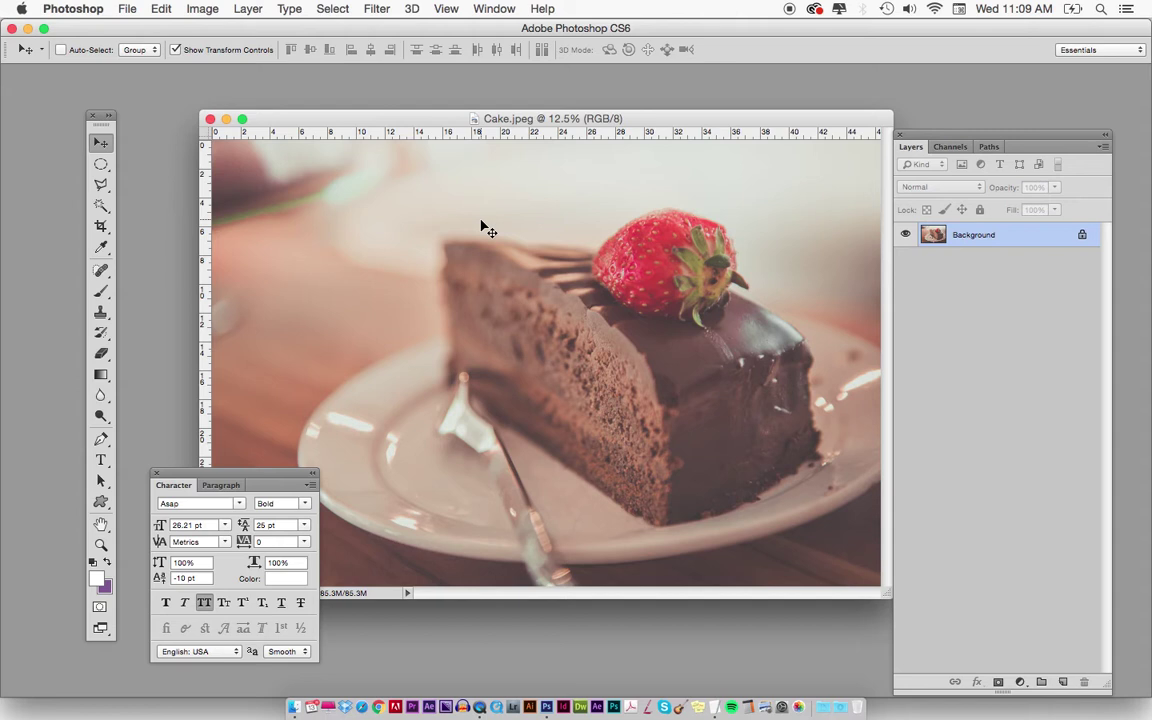
# - Reposition the Cake.jpeg window and bring up a new 1200 × 900 px, 72 ppi RGB document
pyautogui.moveTo(375, 118); pyautogui.dragTo(363, 106)
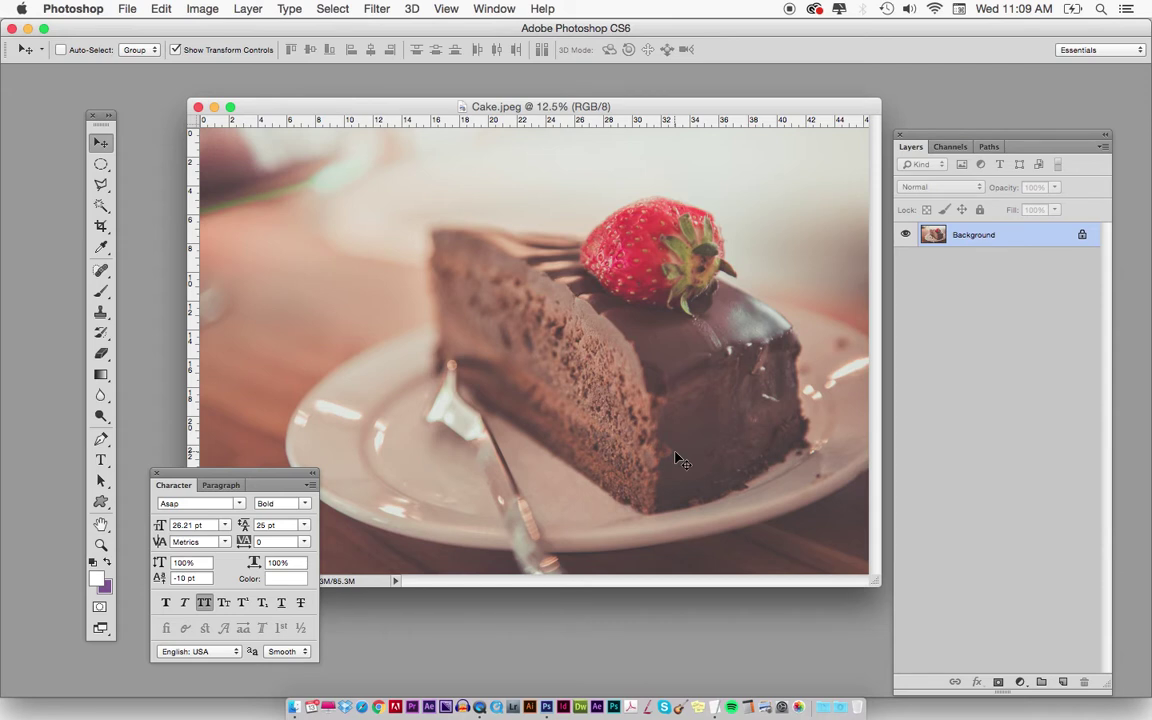
pyautogui.click(367, 110)
pyautogui.moveTo(367, 110); pyautogui.dragTo(333, 122)
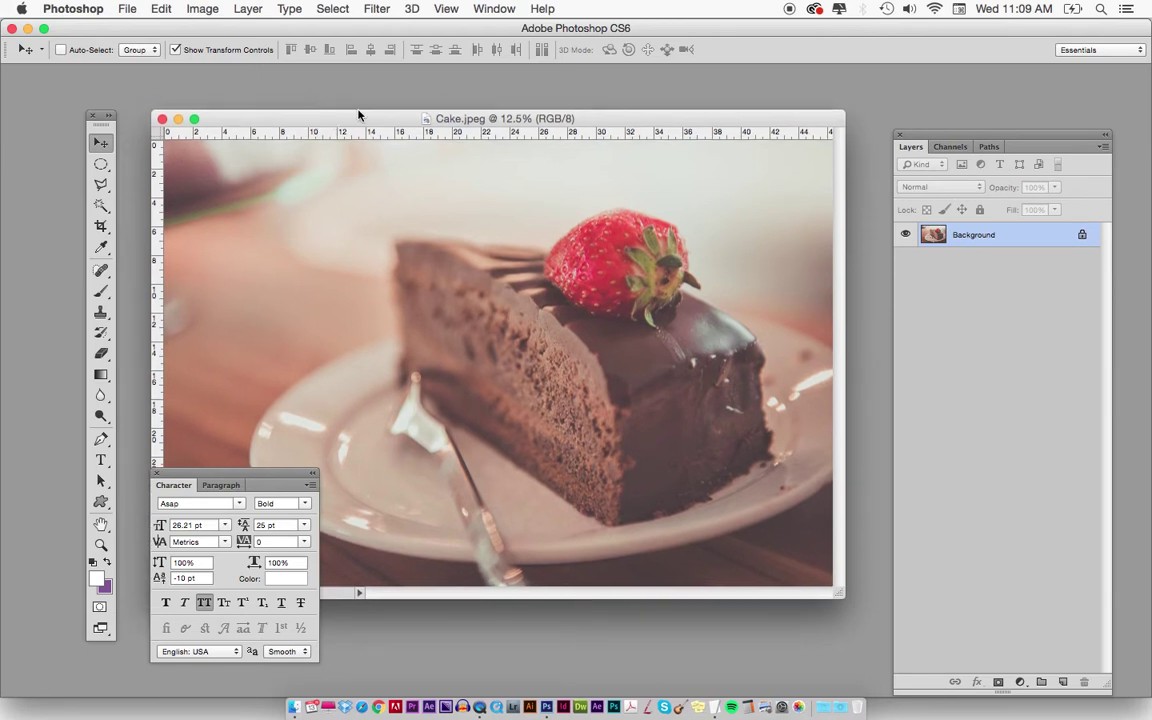
pyautogui.press('super+Tab')
pyautogui.moveTo(360, 117); pyautogui.dragTo(364, 113)
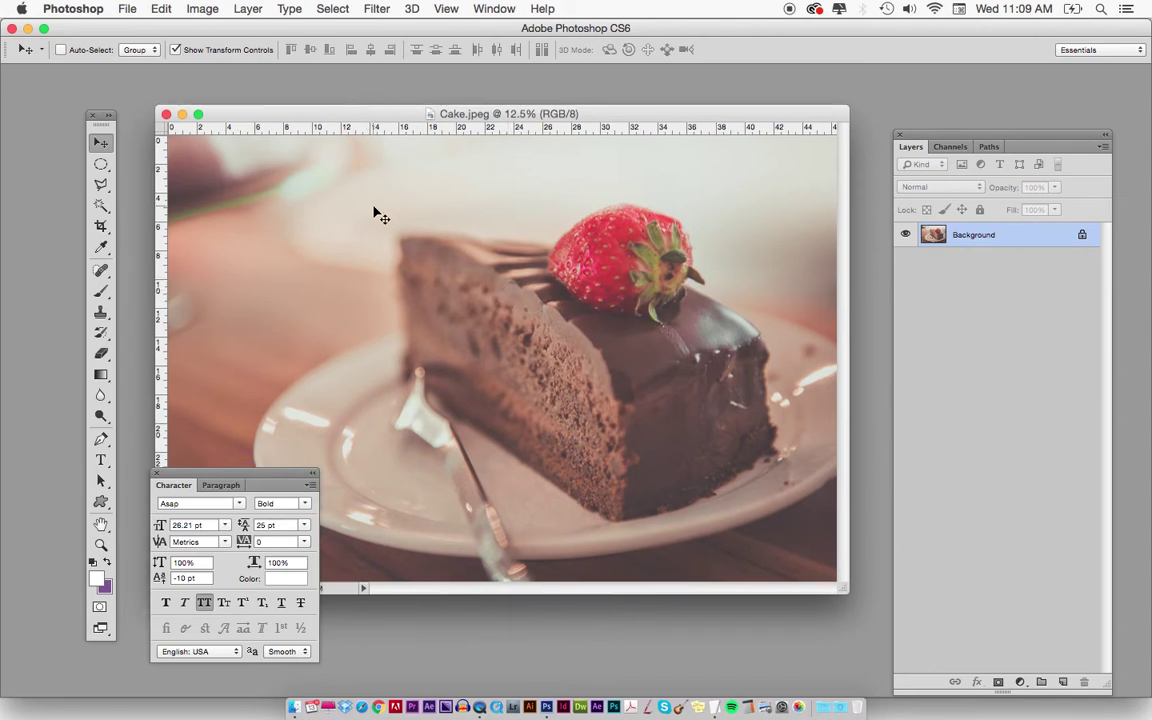
pyautogui.press('super+n')
pyautogui.doubleClick(489, 299)
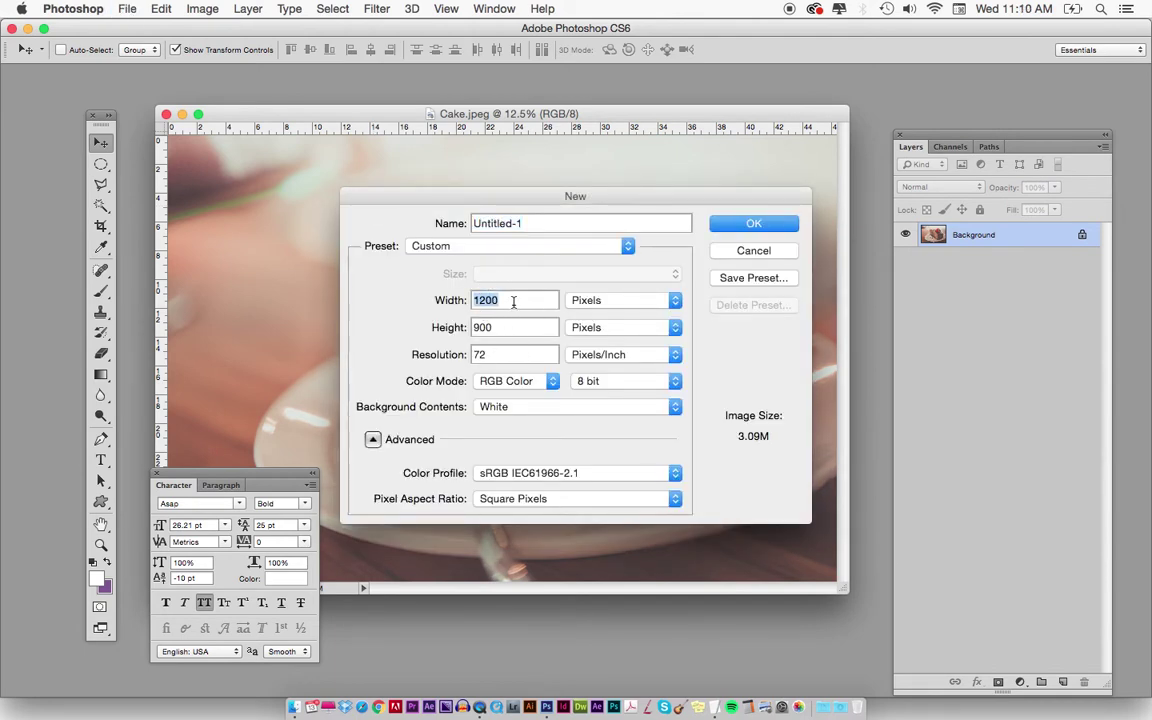
pyautogui.click(512, 300)
pyautogui.moveTo(593, 201); pyautogui.dragTo(559, 178)
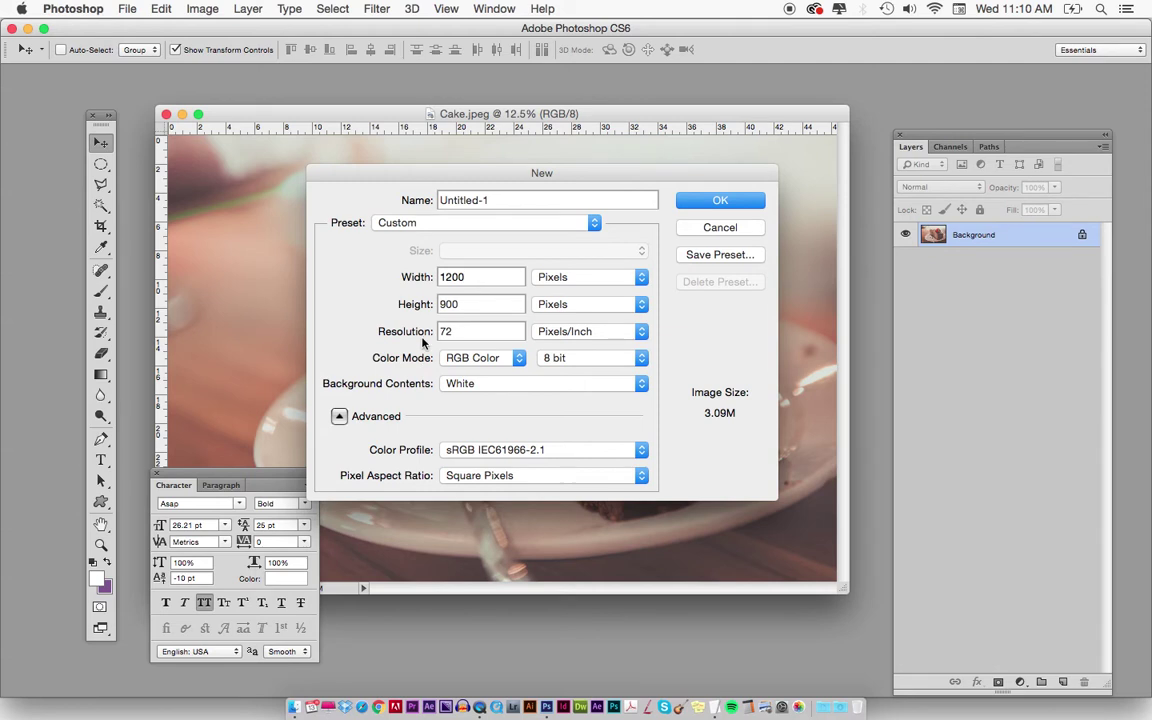
pyautogui.doubleClick(452, 333)
pyautogui.click(459, 331)
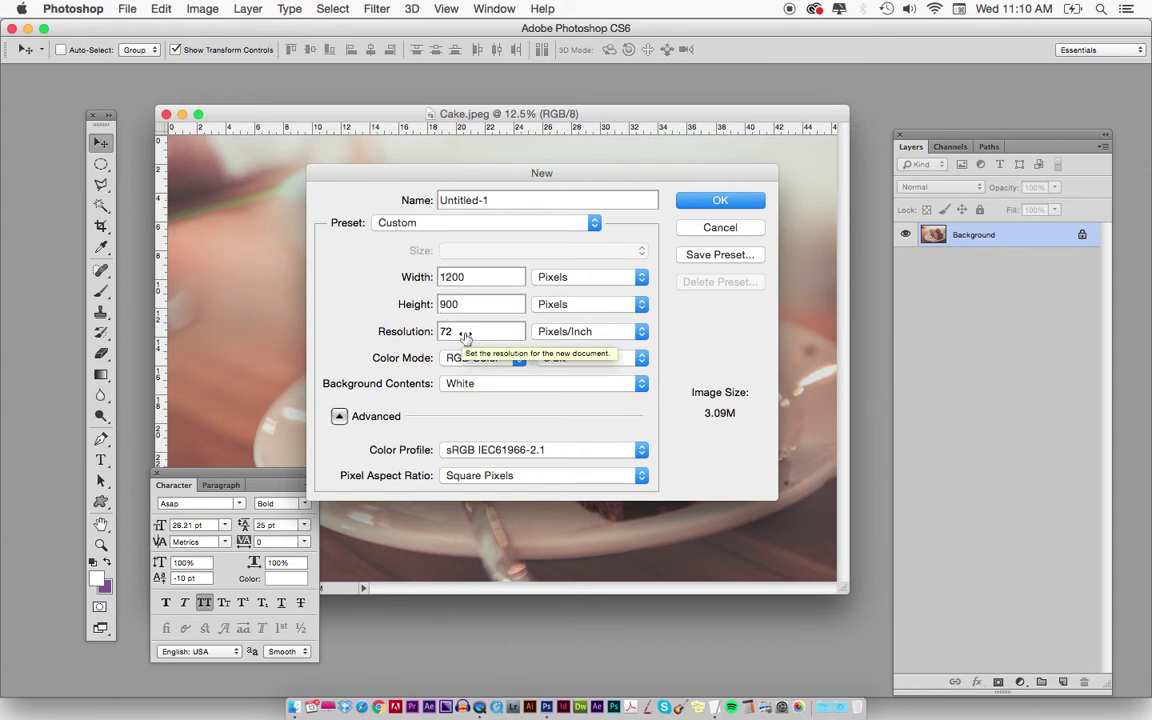
pyautogui.press('BackSpace')
pyautogui.press('BackSpace')
pyautogui.write('300')
pyautogui.press('Tab')
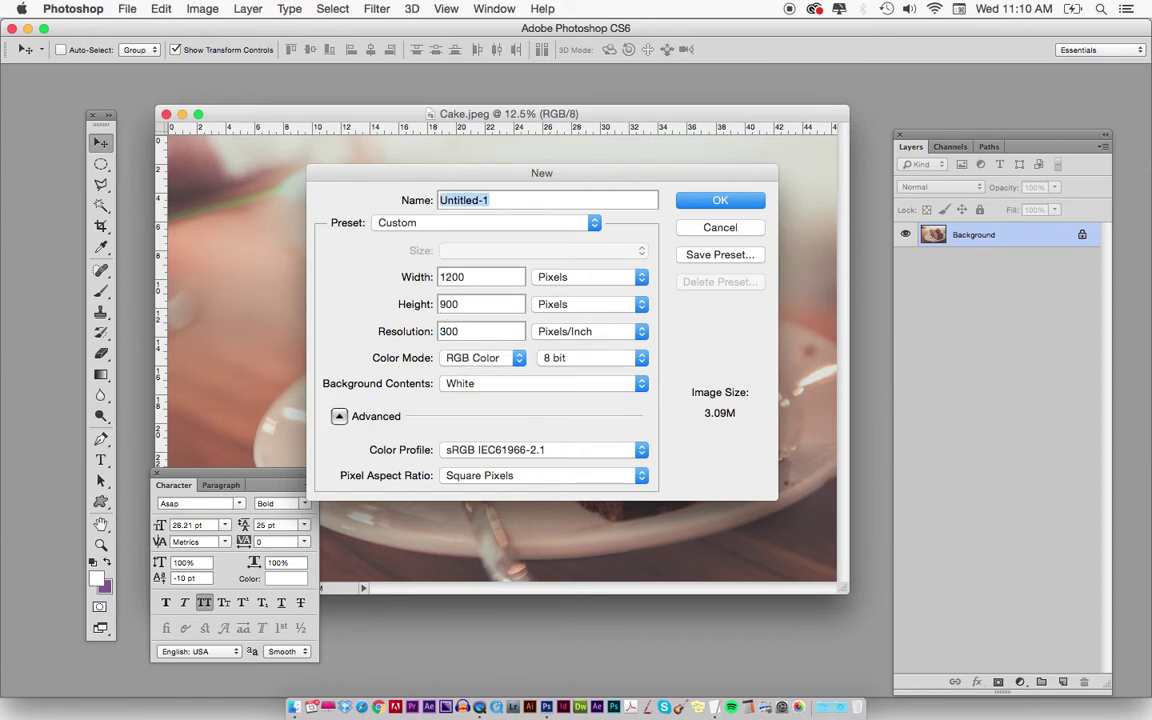
pyautogui.click(484, 359)
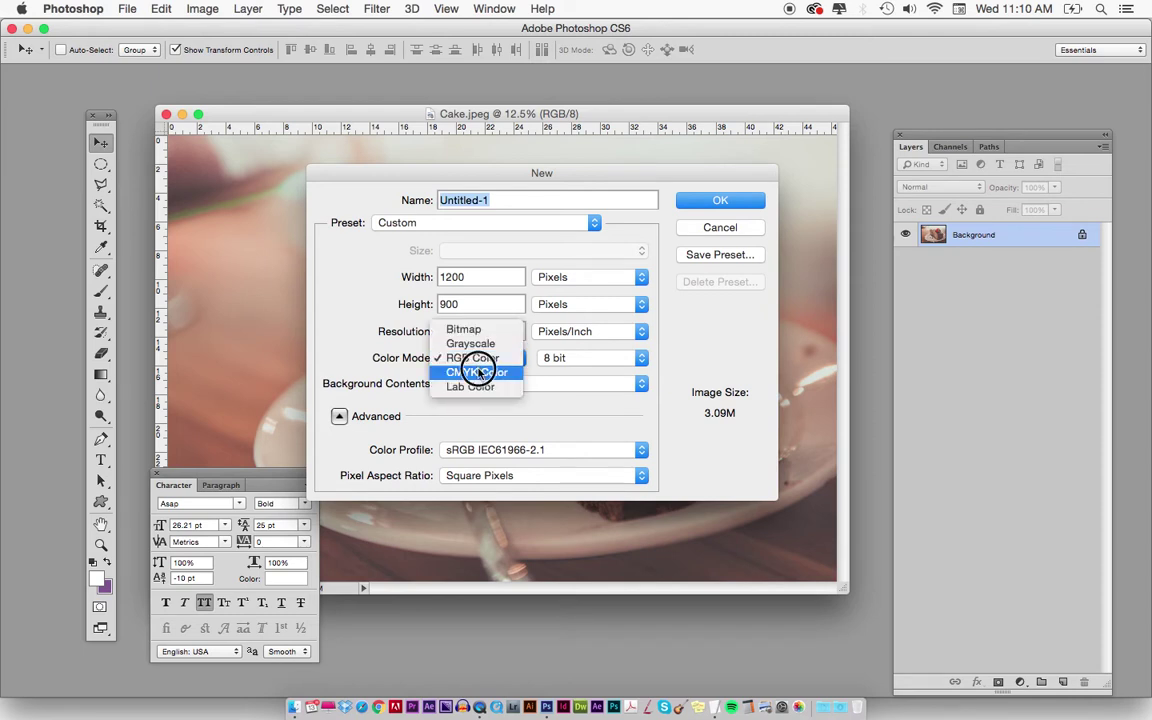
pyautogui.click(477, 372)
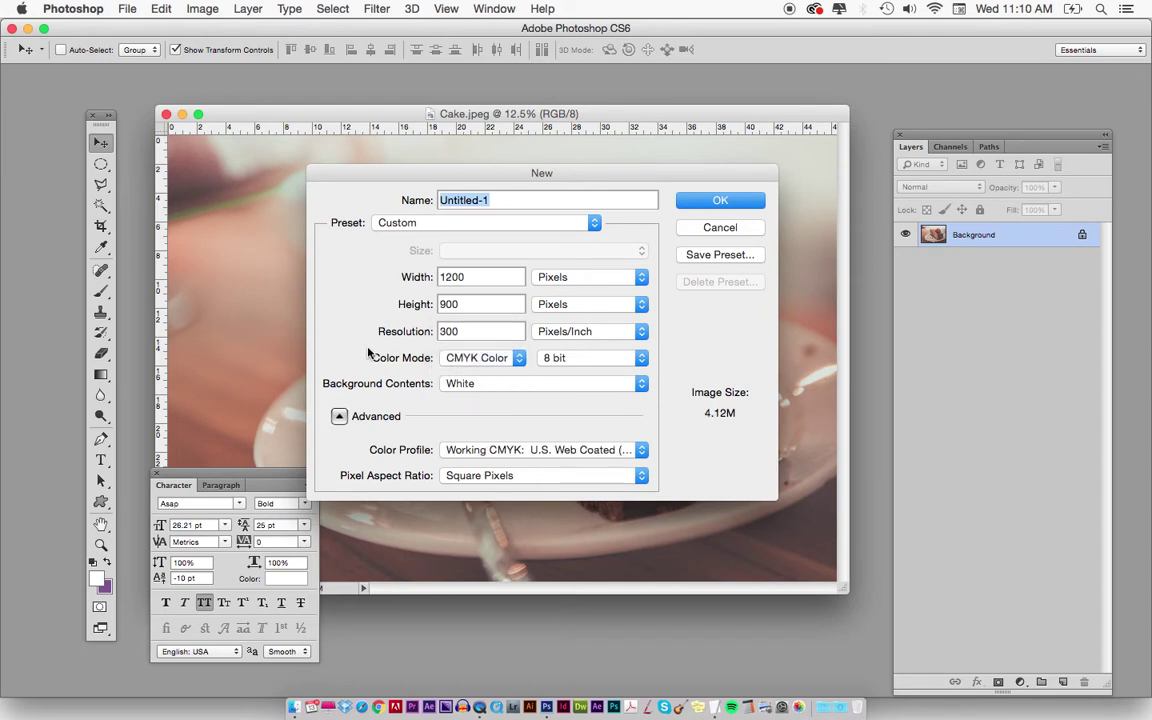
pyautogui.doubleClick(464, 333)
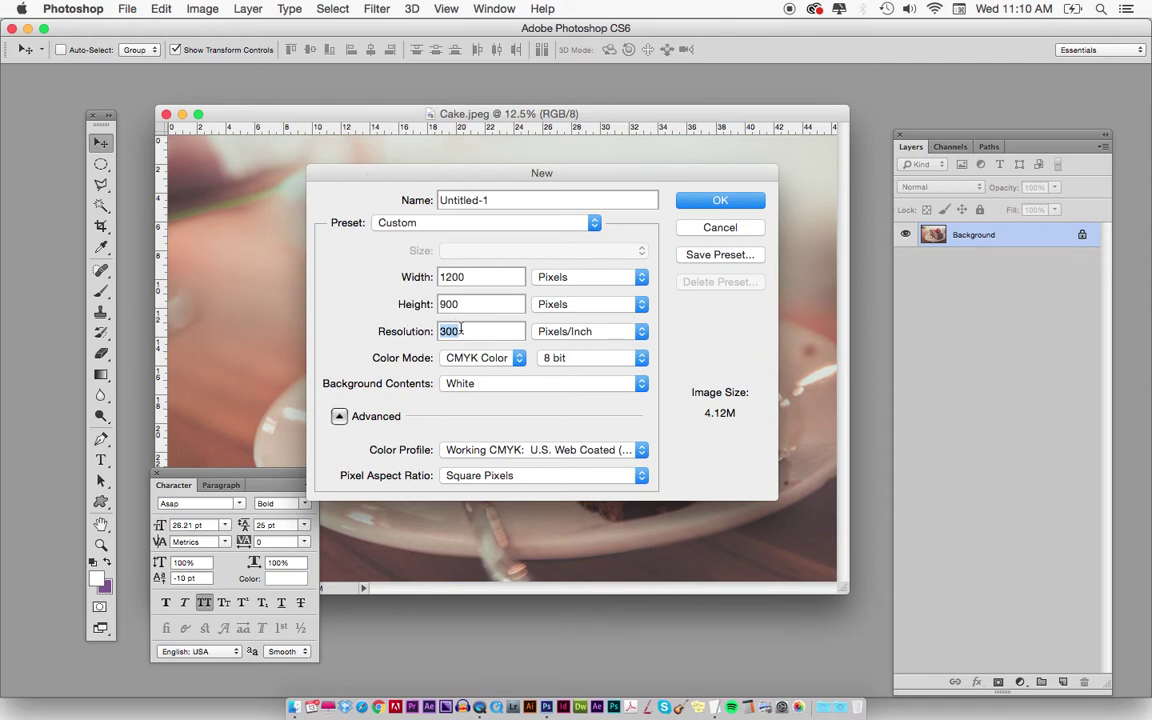
pyautogui.write('72')
pyautogui.click(472, 357)
pyautogui.click(468, 346)
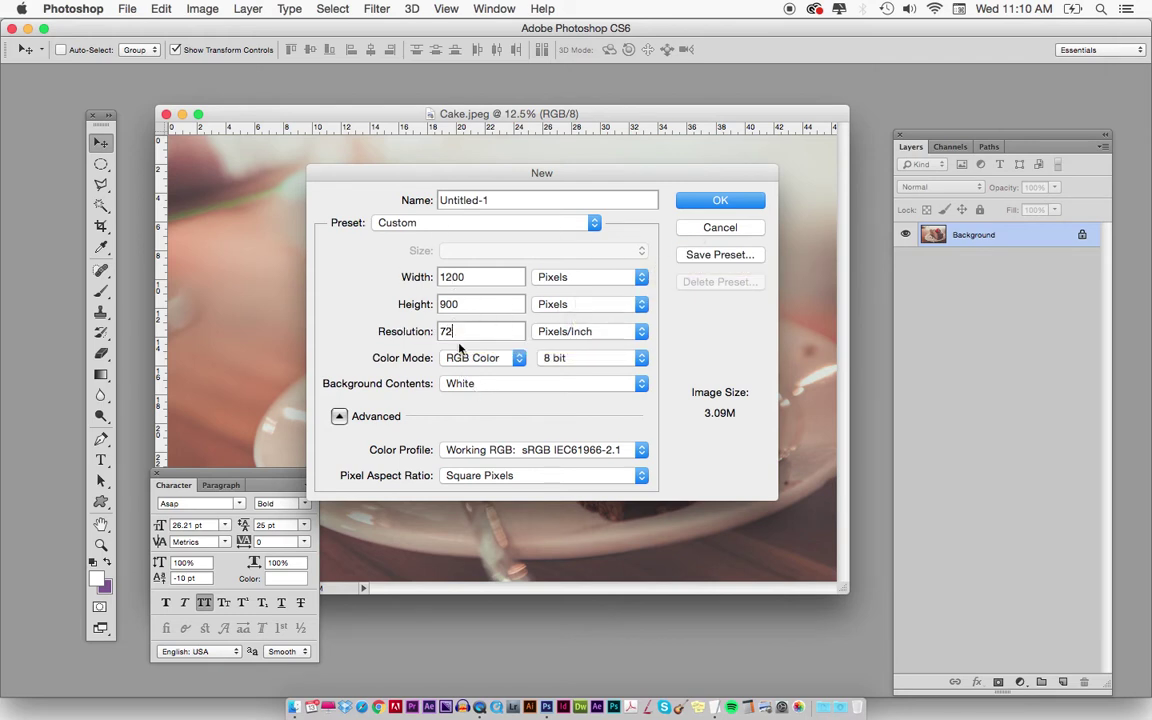
# - Cancel the new document and open Image Size for the 6683 × 4460 cake photo
pyautogui.click(720, 228)
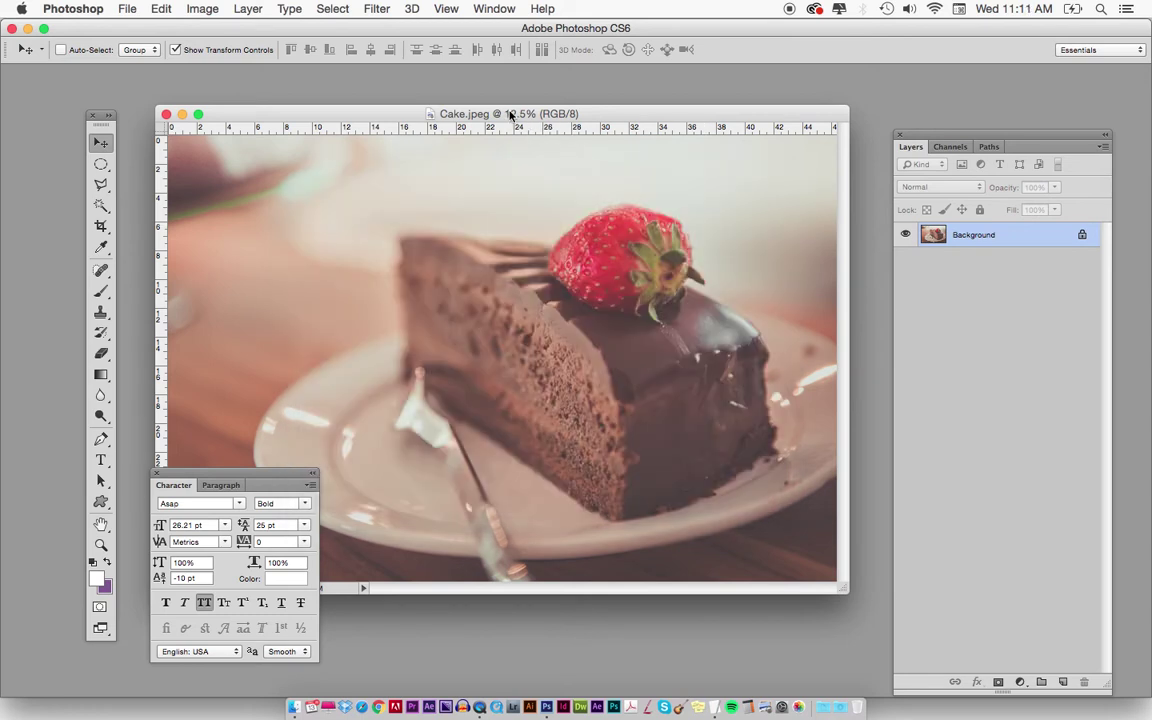
pyautogui.moveTo(348, 113); pyautogui.dragTo(378, 114)
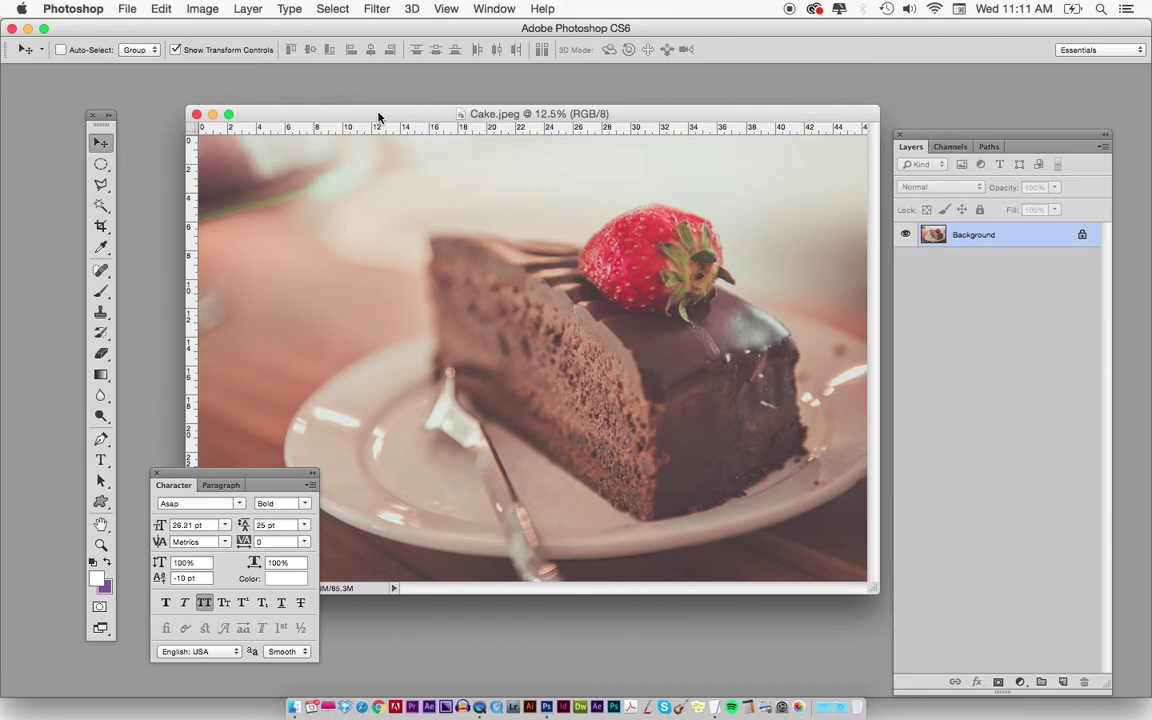
pyautogui.press('super+alt+i')
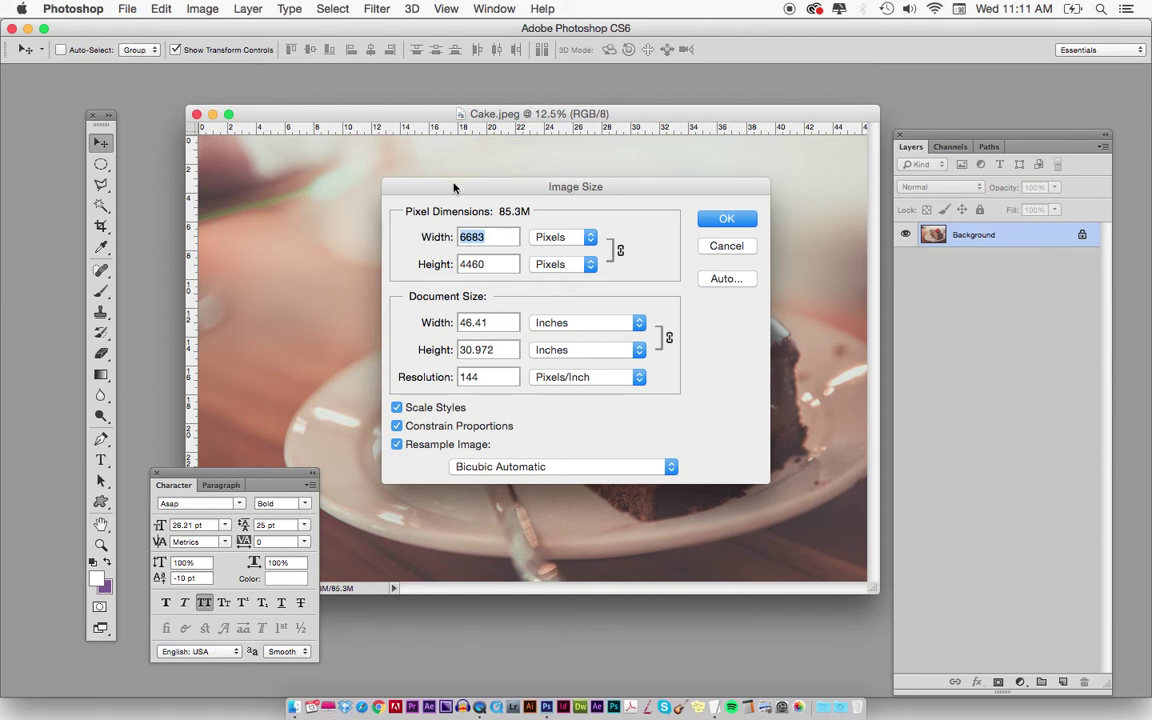
# - Resample Cake.jpeg to 72 ppi and 1200 px wide, giving 1200 × 801 pixels
pyautogui.click(469, 376)
pyautogui.doubleClick(469, 376)
pyautogui.moveTo(605, 188); pyautogui.dragTo(596, 192)
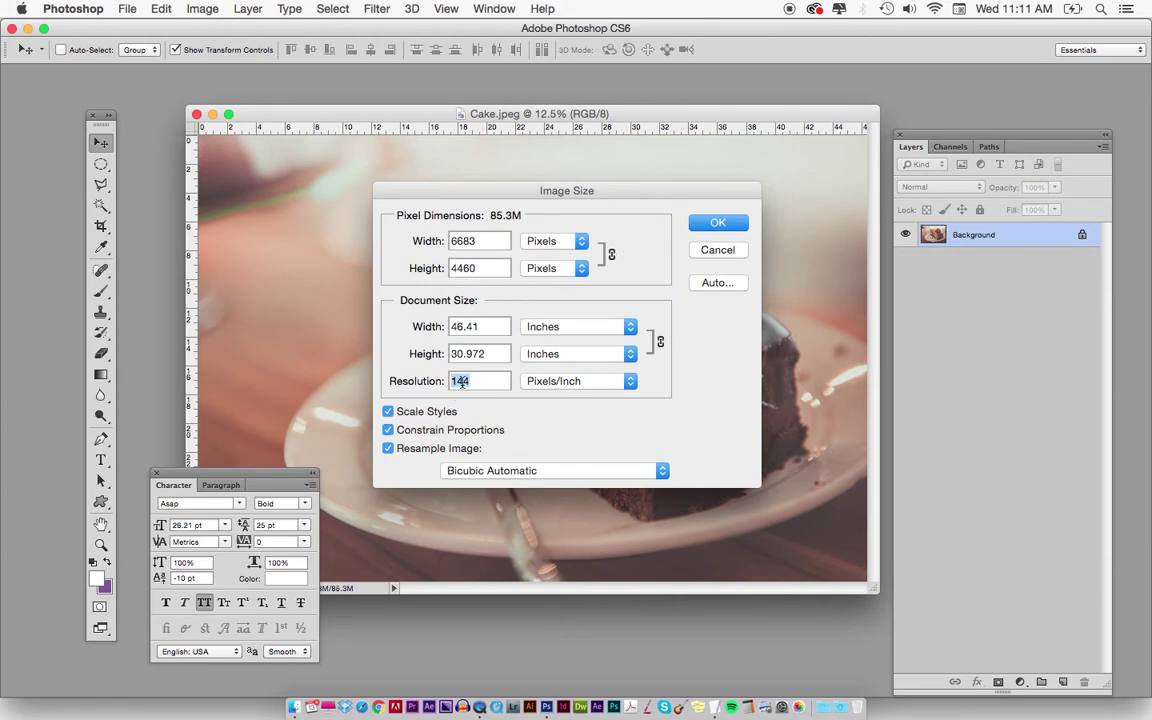
pyautogui.write('72')
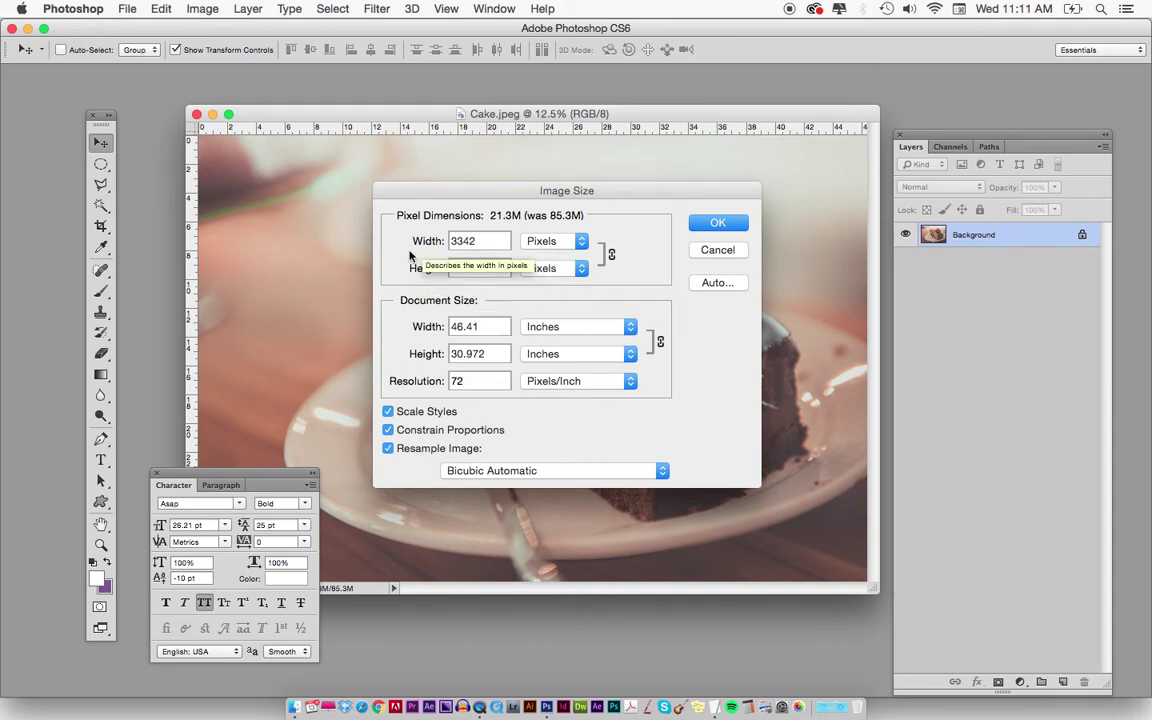
pyautogui.doubleClick(479, 238)
pyautogui.write('1200')
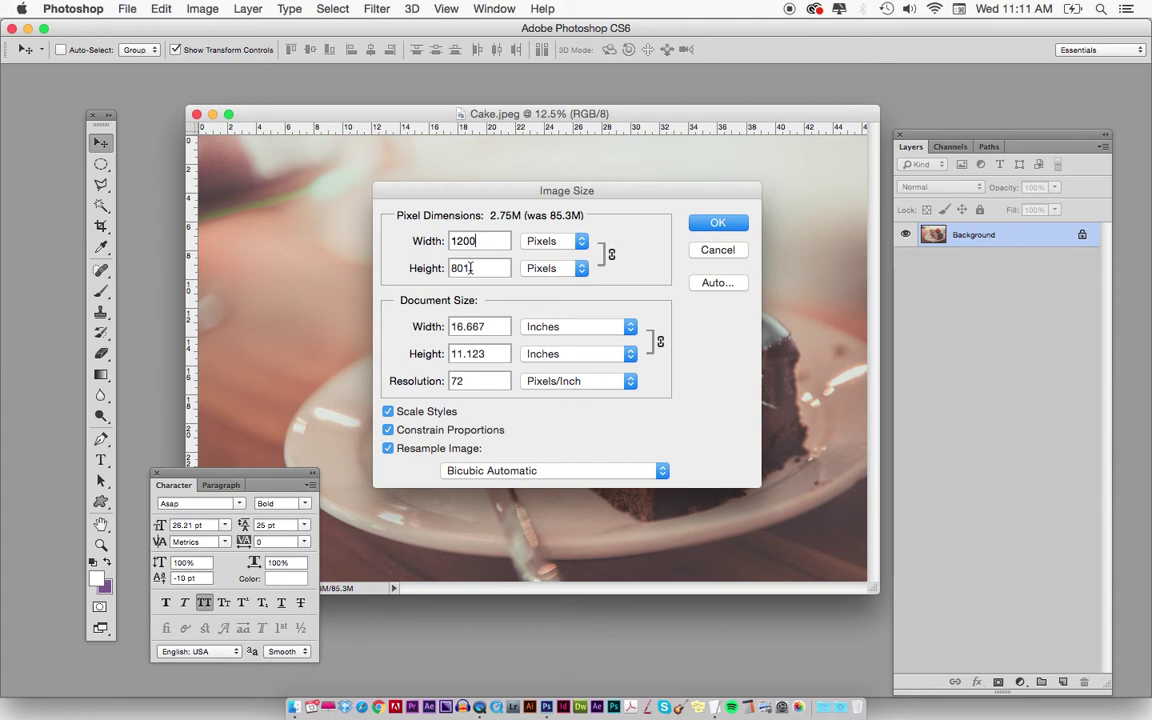
pyautogui.click(718, 224)
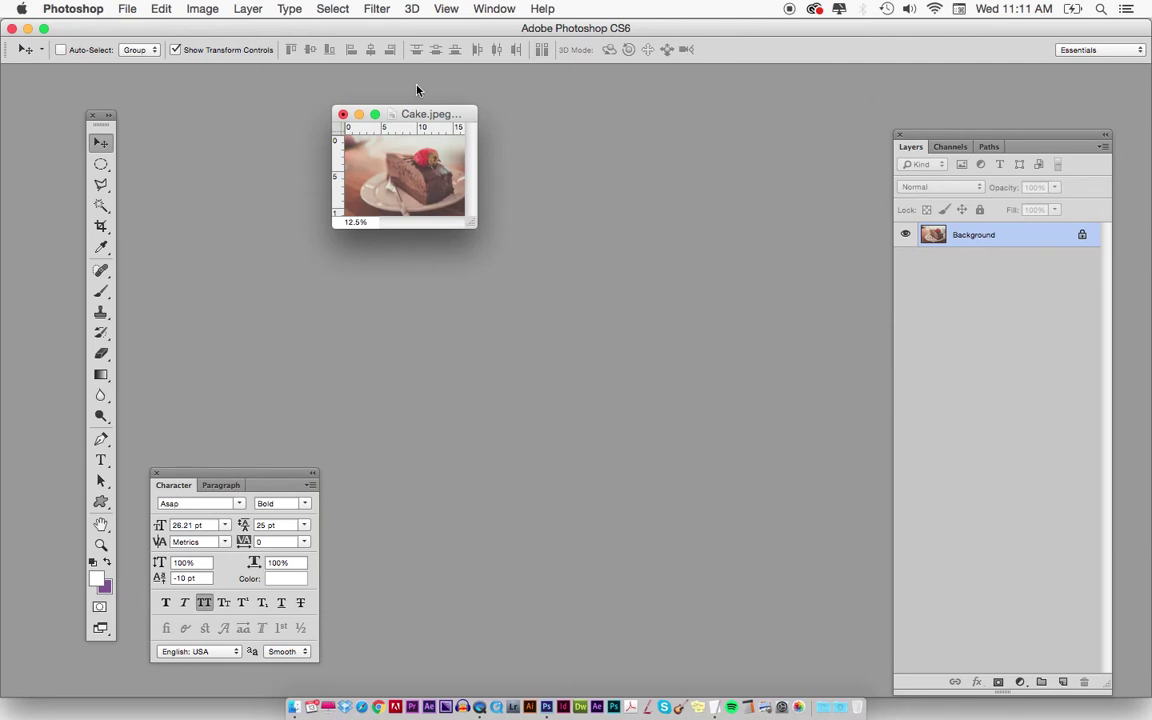
# - Move the smaller photo window and choose File > Save for Web
pyautogui.moveTo(409, 113); pyautogui.dragTo(483, 187)
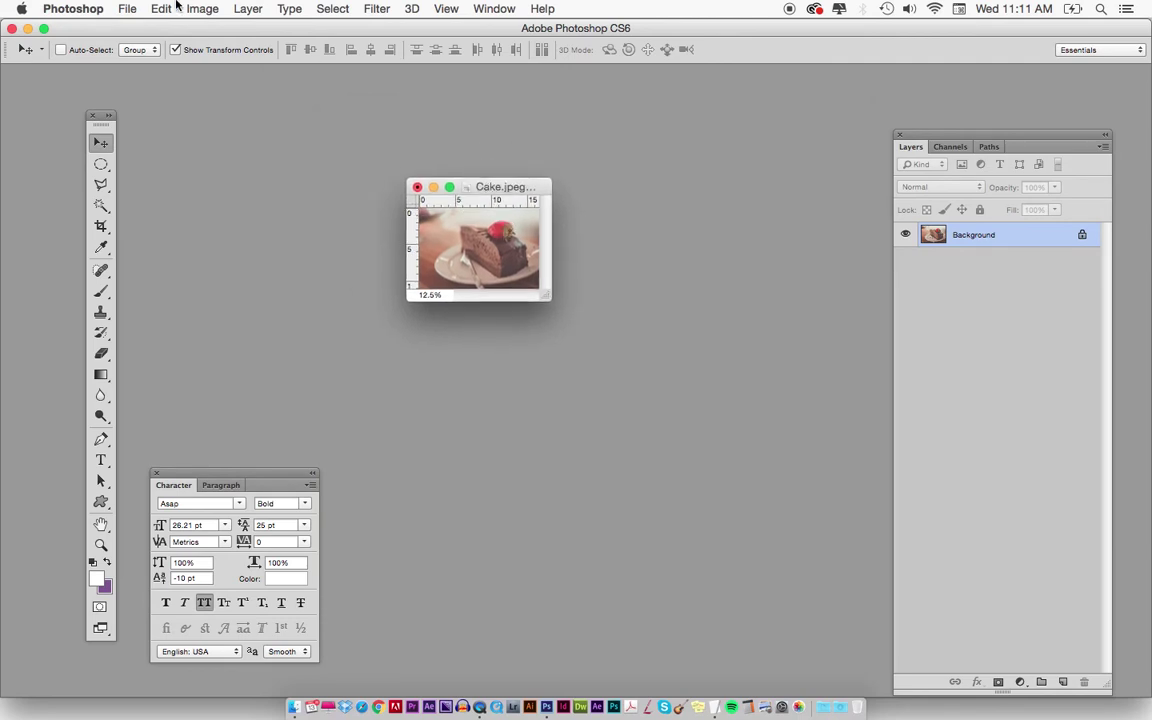
pyautogui.click(128, 9)
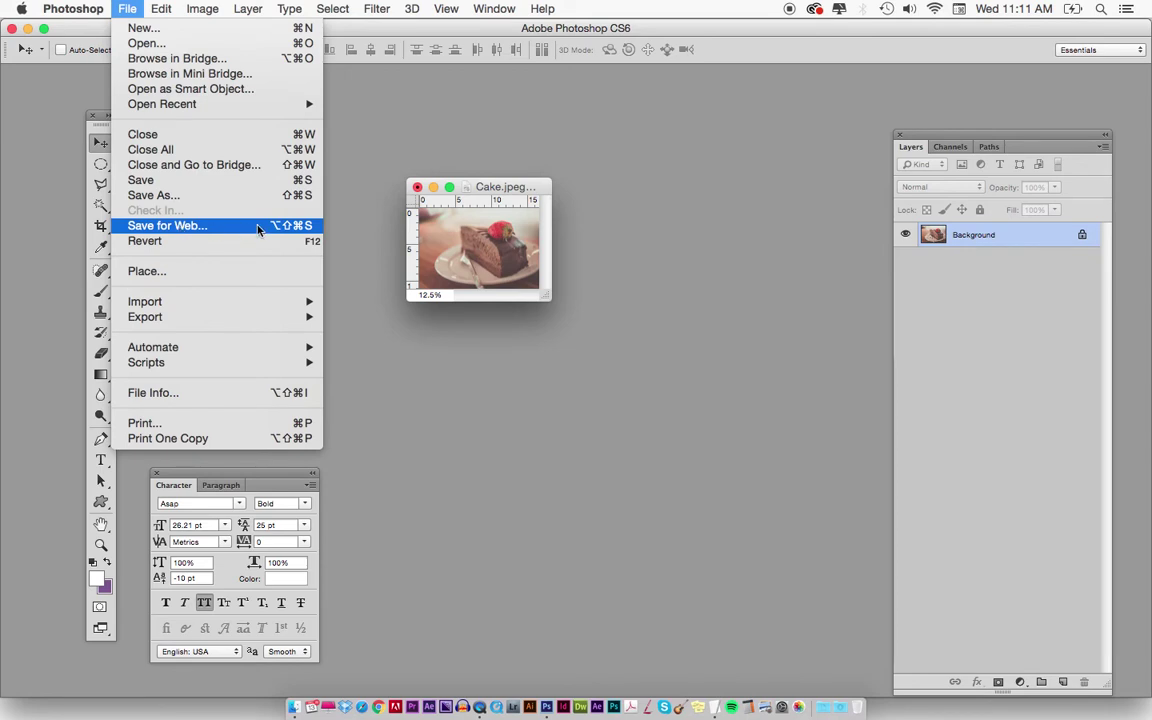
pyautogui.click(311, 234)
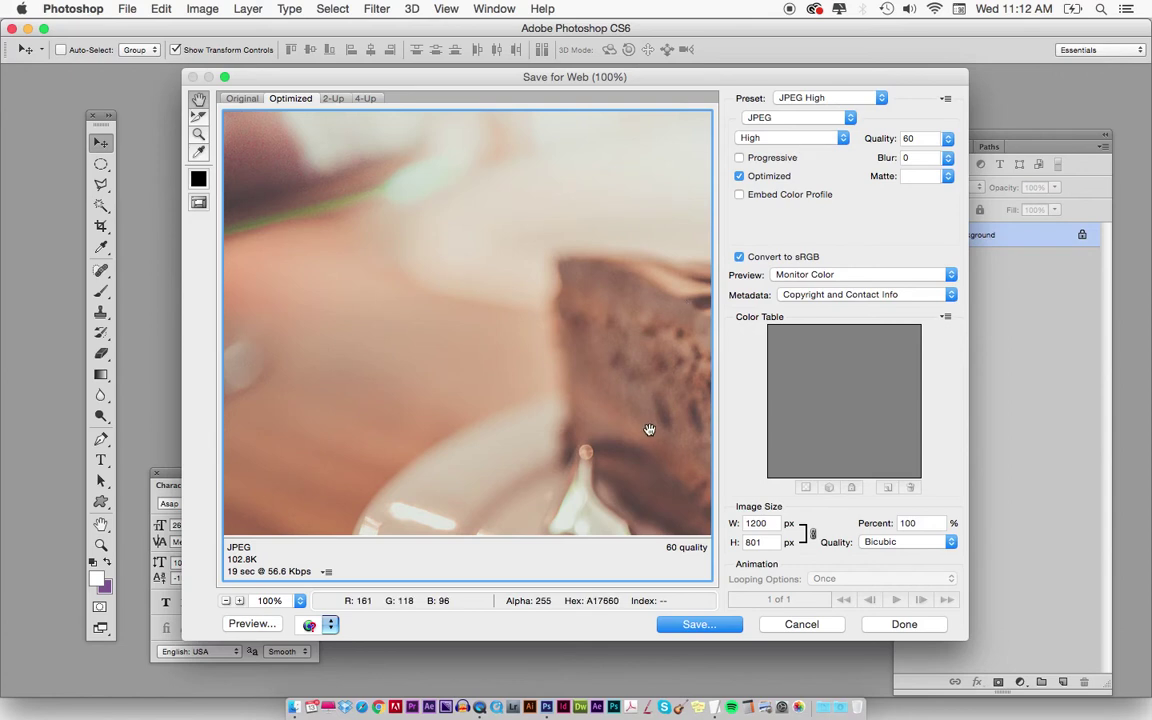
# - Check the web preview at 100% and keep JPEG format at High quality
pyautogui.press('super+minus')
pyautogui.press('super+minus')
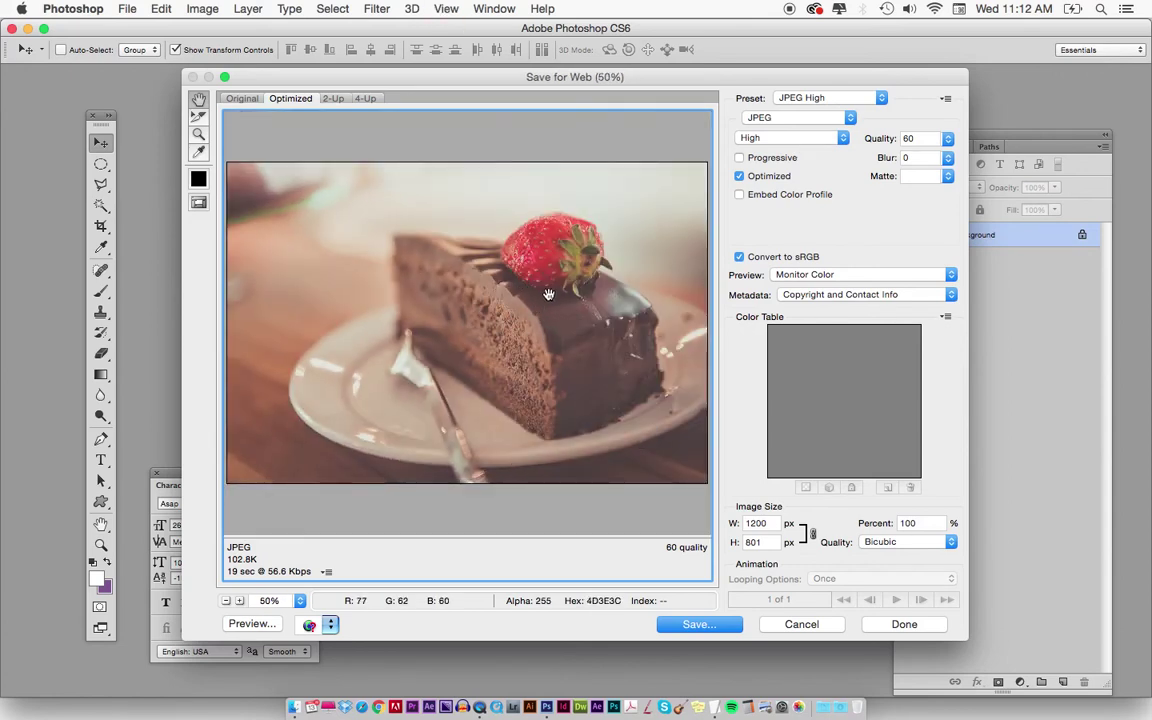
pyautogui.press('super+plus')
pyautogui.press('super+plus')
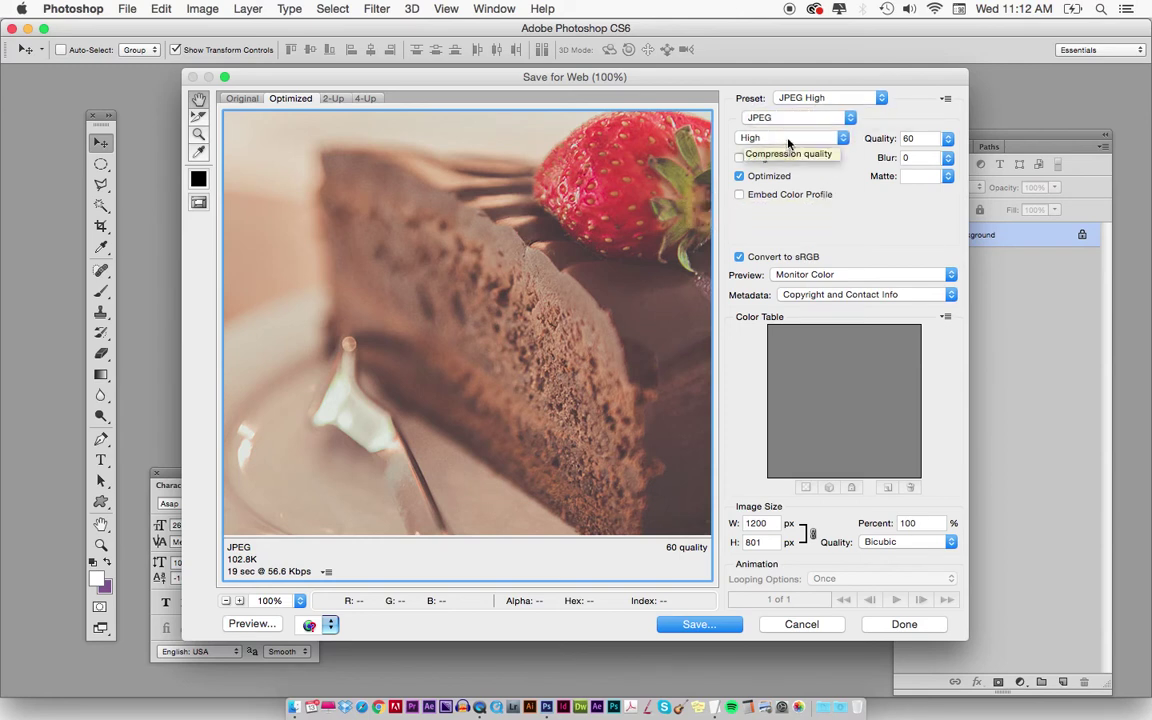
pyautogui.click(790, 138)
pyautogui.click(870, 220)
pyautogui.click(781, 139)
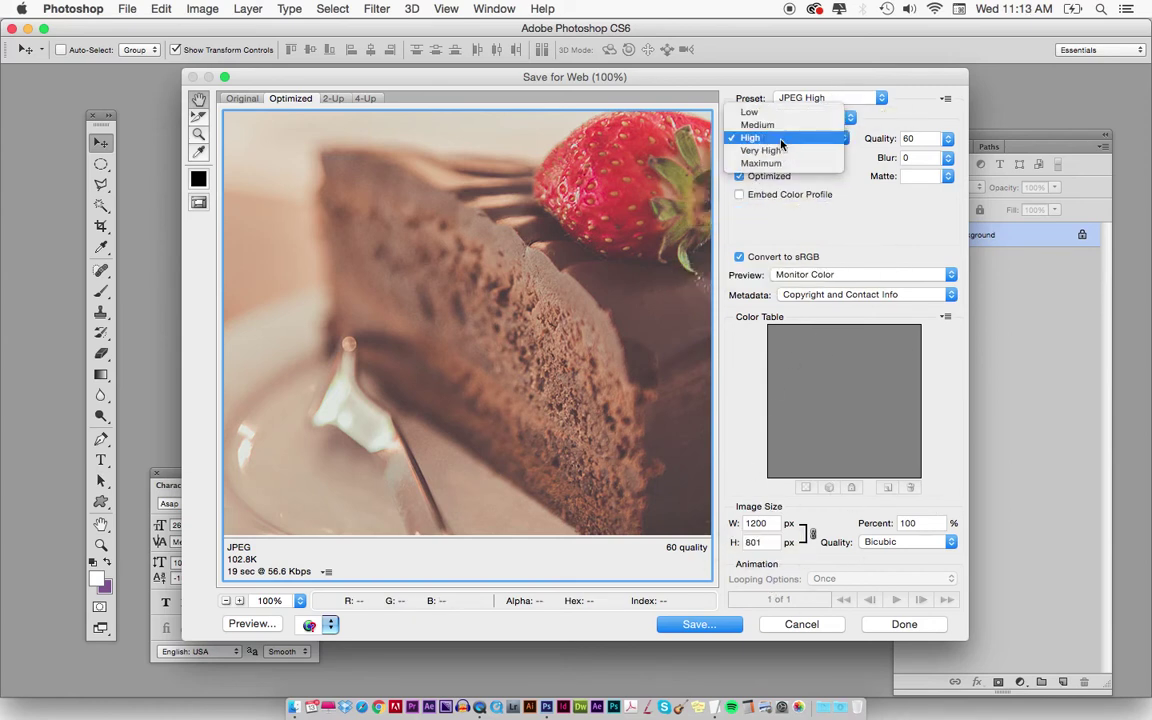
pyautogui.click(785, 139)
pyautogui.click(810, 118)
pyautogui.click(810, 124)
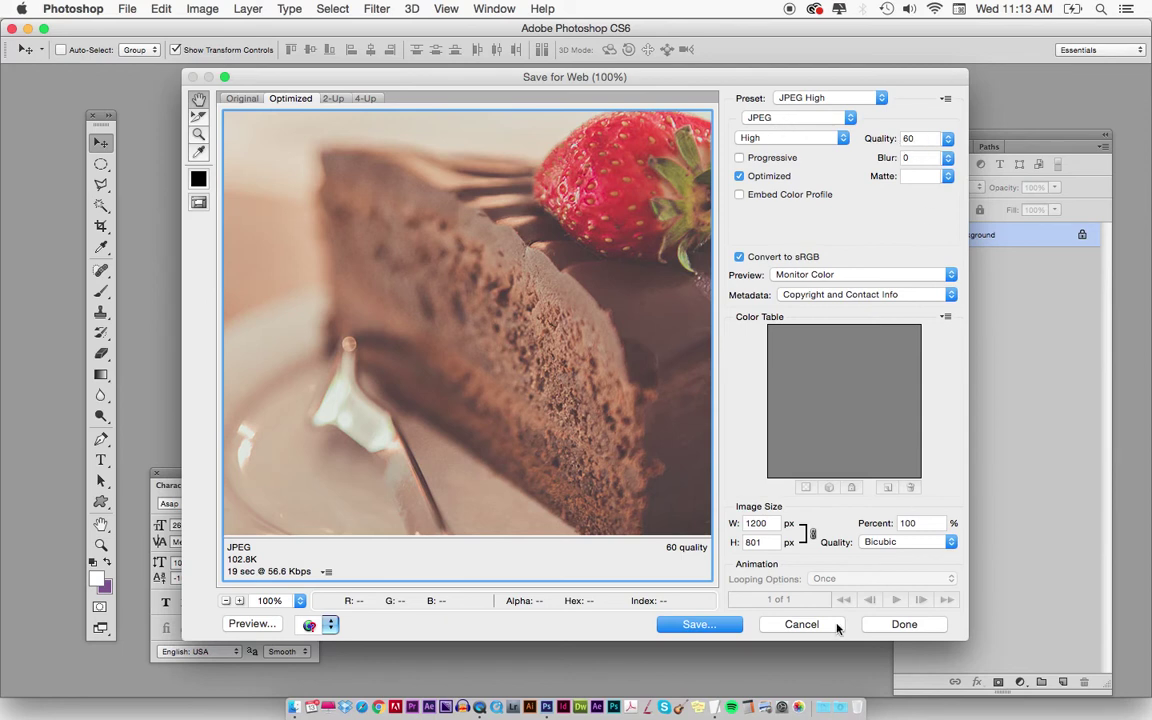
# - Save the optimized JPEG to the Desktop as Cake2.jpg
pyautogui.click(708, 626)
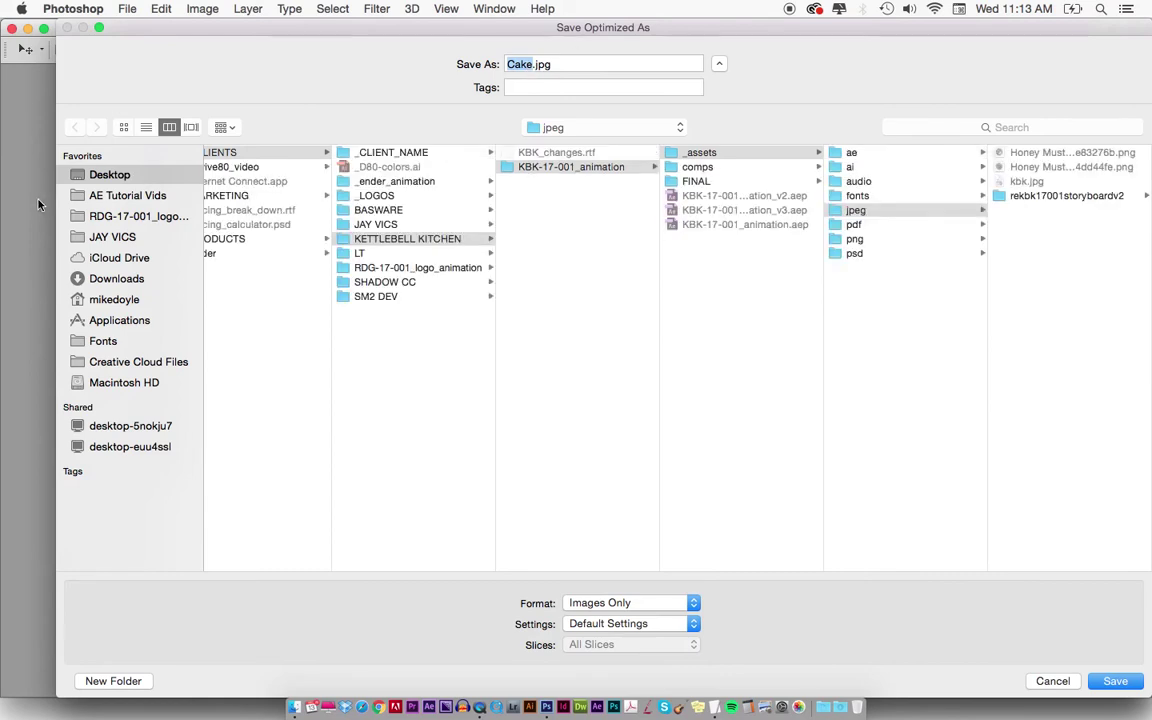
pyautogui.click(107, 176)
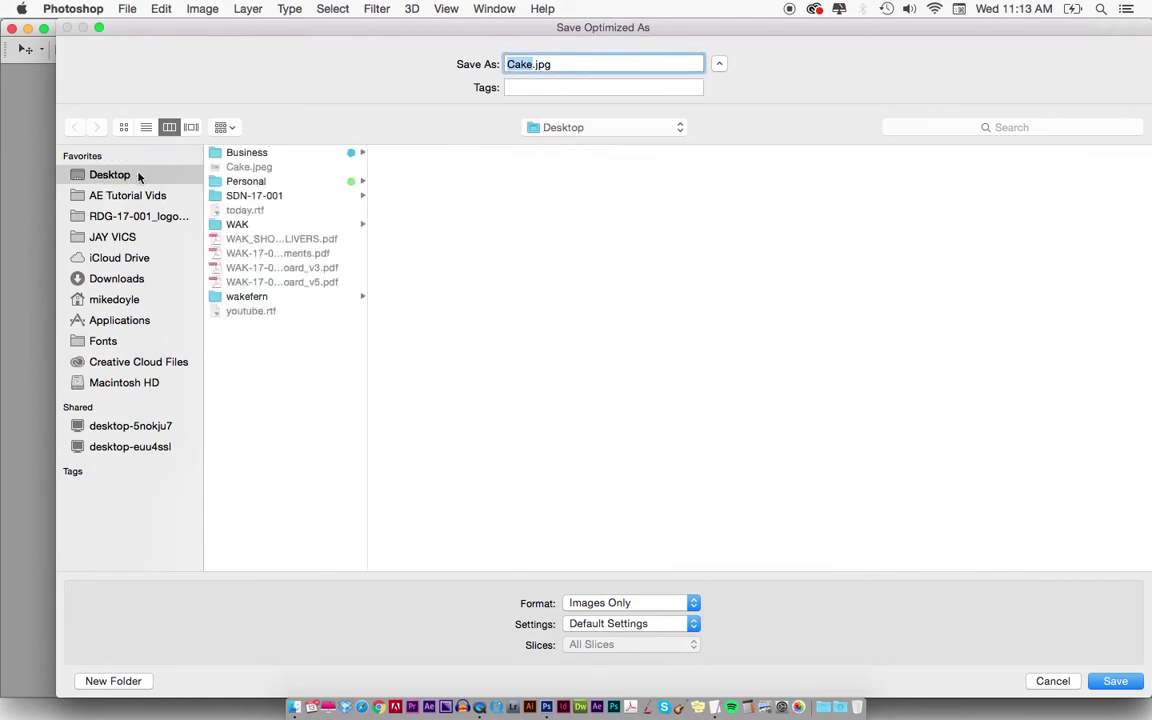
pyautogui.click(532, 64)
pyautogui.write('2')
pyautogui.press('Return')
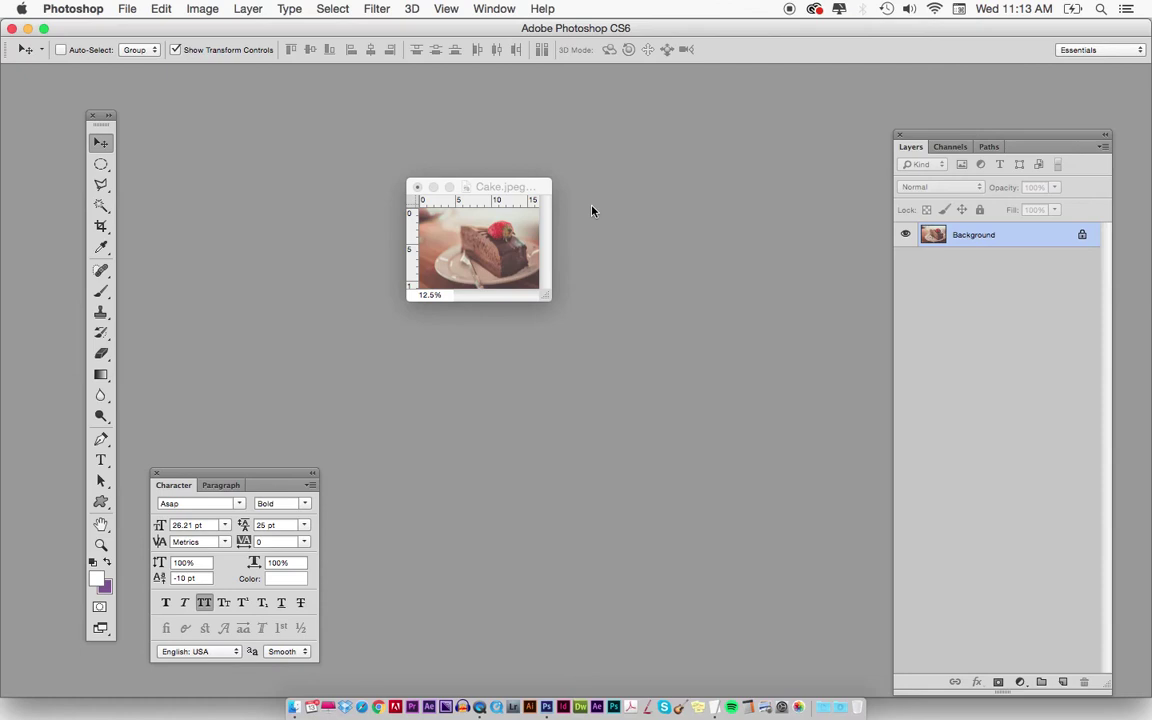
pyautogui.press('super+Tab')
pyautogui.press('super+Tab')
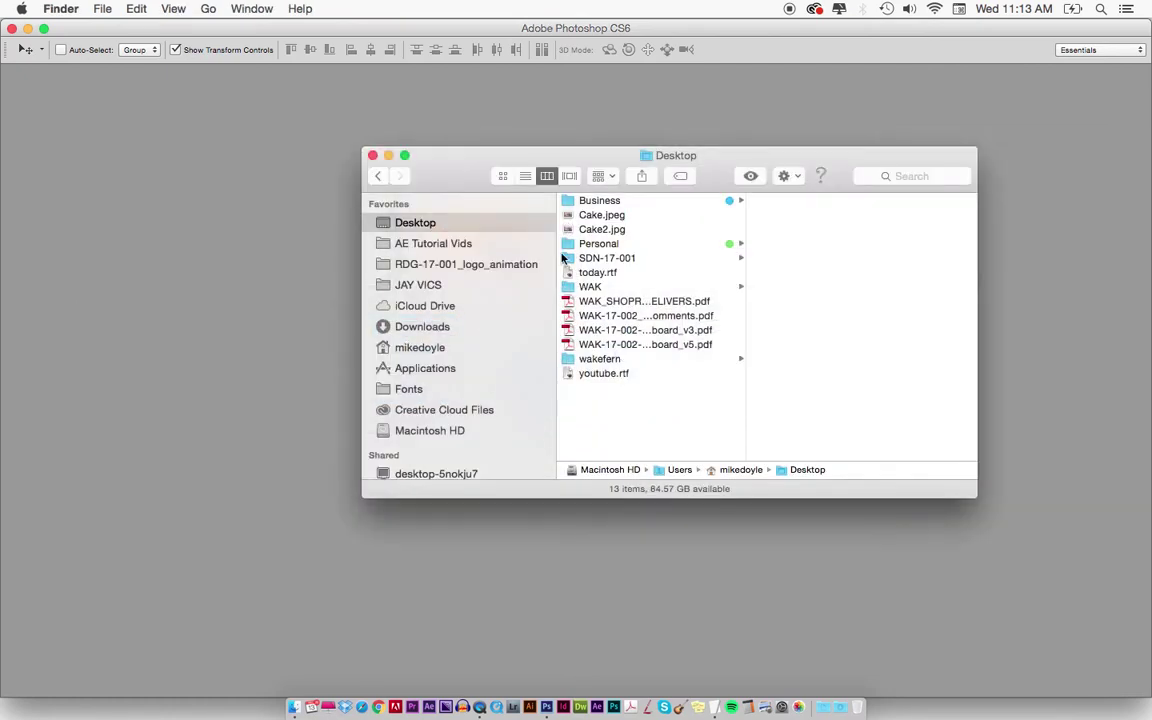
# - Quick Look the 107 KB Cake2.jpg in the Desktop folder, then head back to Photoshop
pyautogui.click(604, 216)
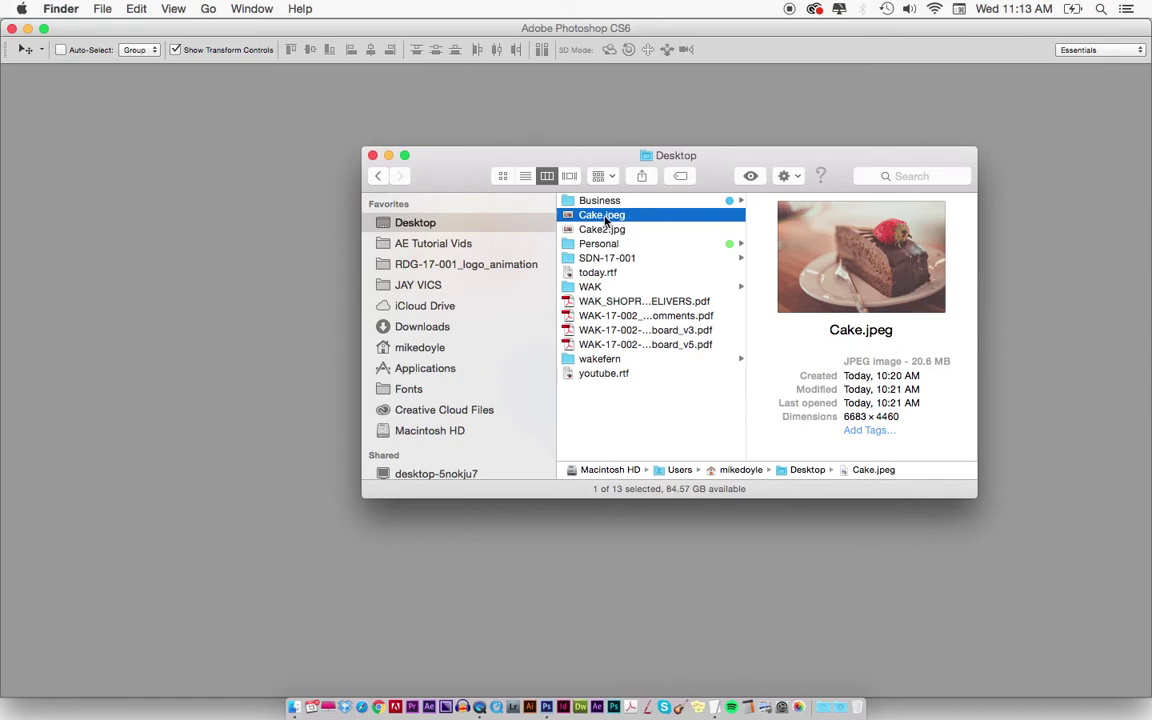
pyautogui.press('Down')
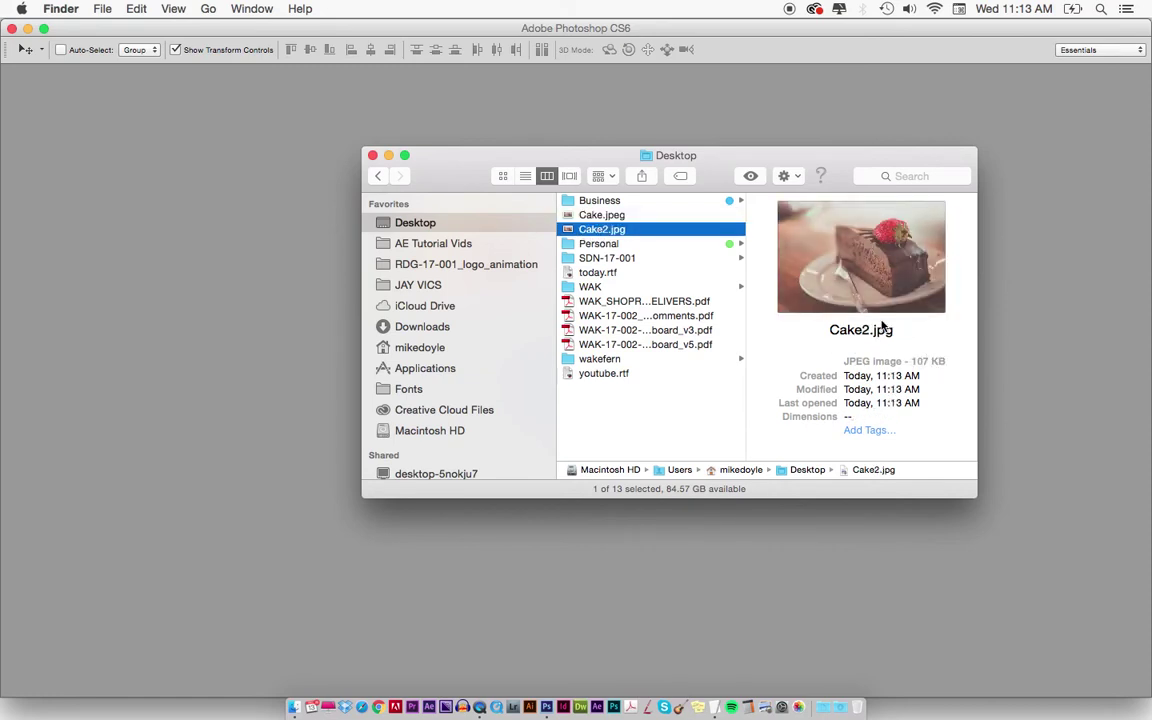
pyautogui.press('space')
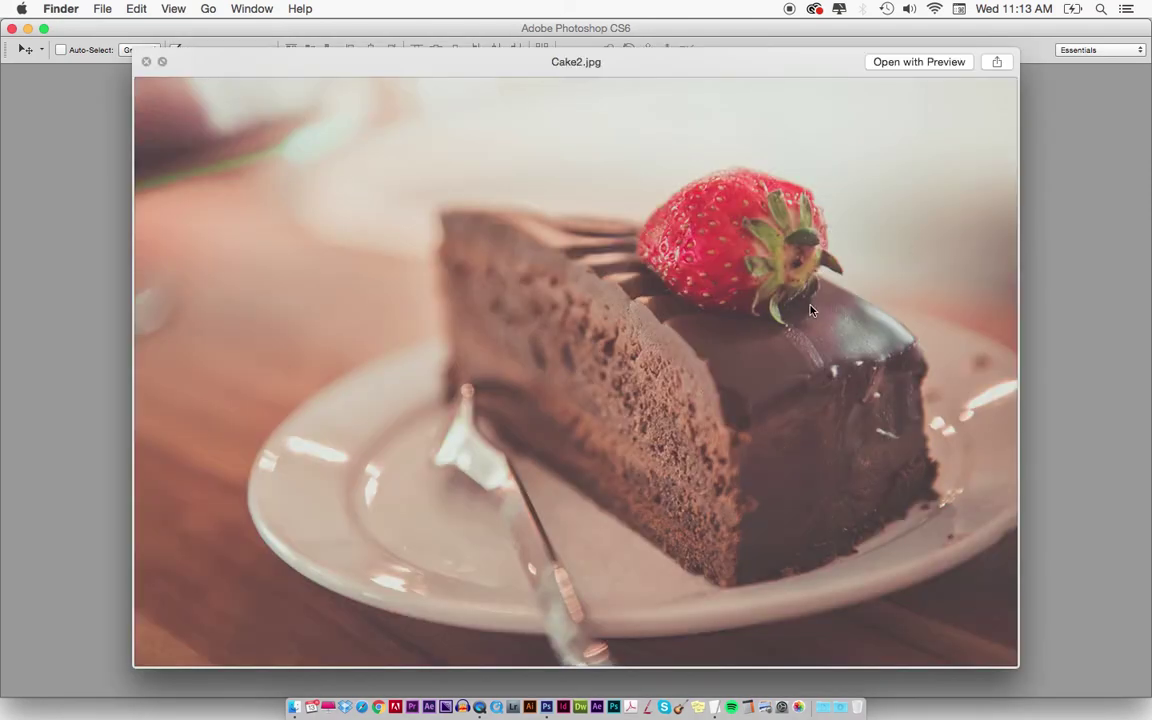
pyautogui.press('space')
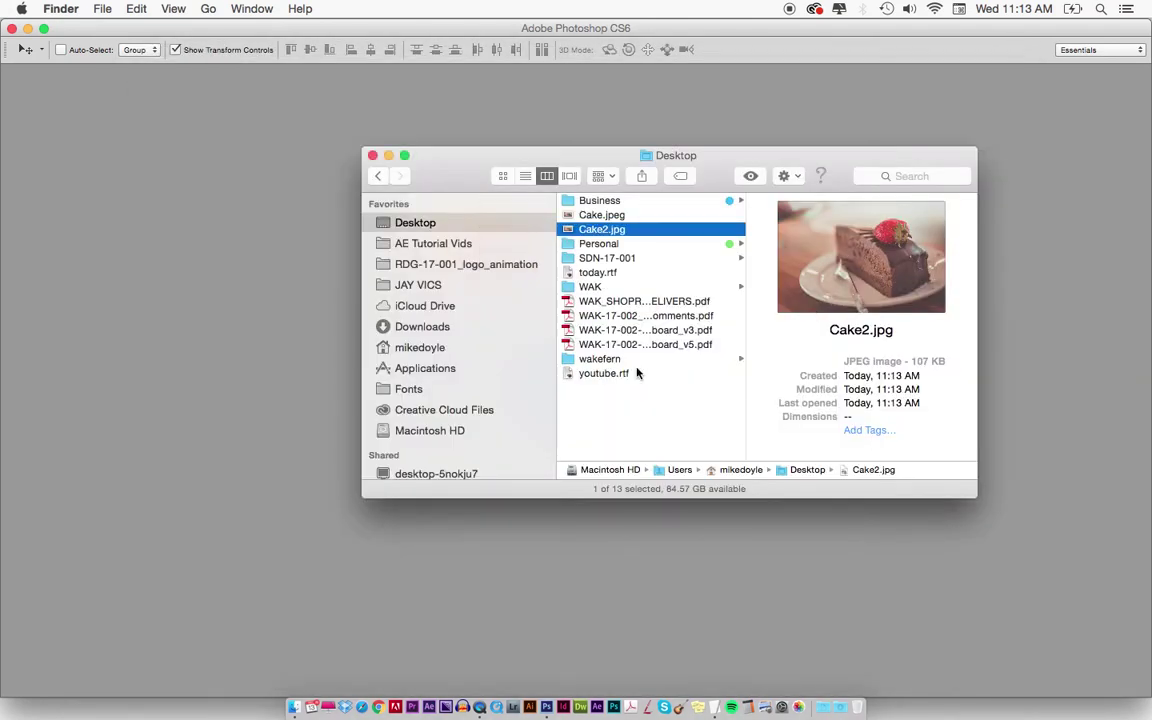
pyautogui.press('super+Tab')
pyautogui.press('super+shift+Tab')
# - Undo the resize so Cake.jpeg returns to its full 6683 × 4460 pixels
pyautogui.press('super+Tab')
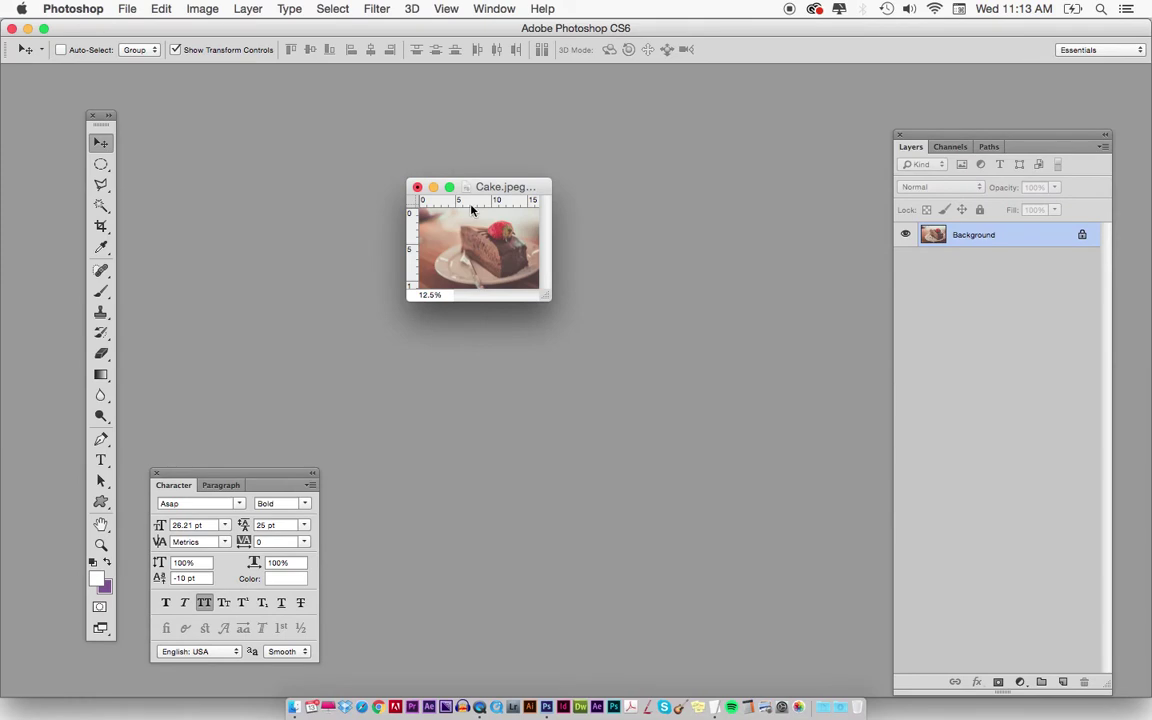
pyautogui.press('super+z')
pyautogui.moveTo(566, 180); pyautogui.dragTo(406, 143)
# - Try a 72 ppi, 300 × 200 pixel resize in Image Size, then cancel it
pyautogui.press('super+alt+i')
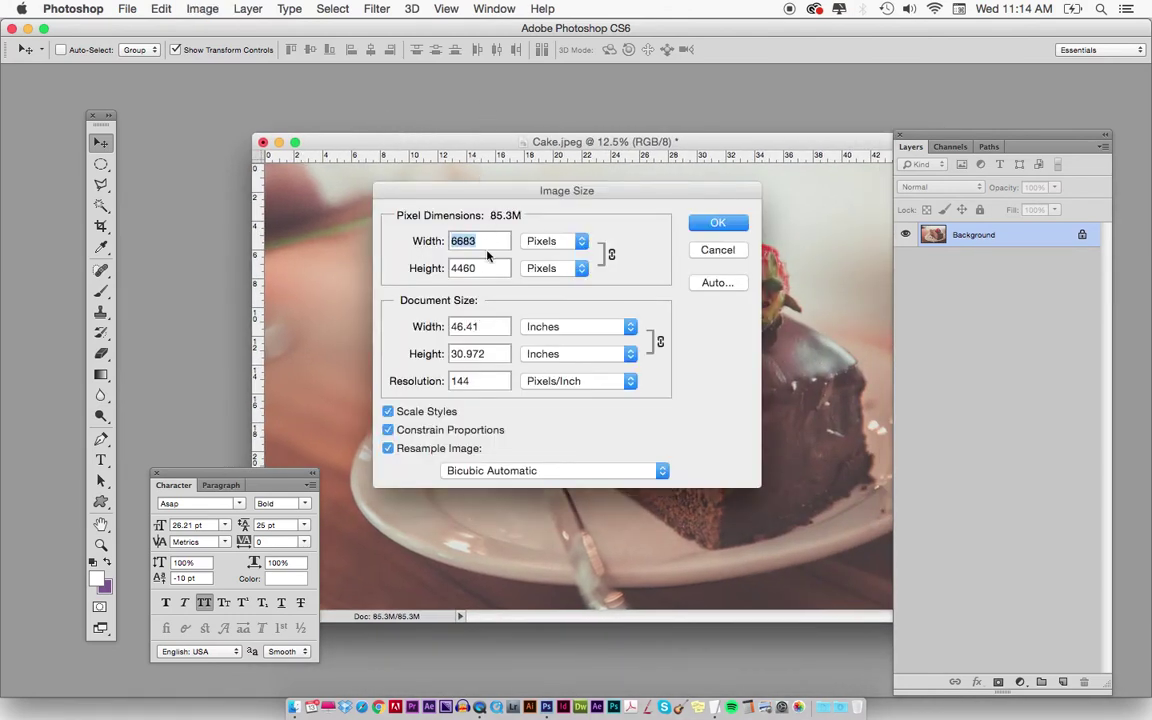
pyautogui.doubleClick(458, 381)
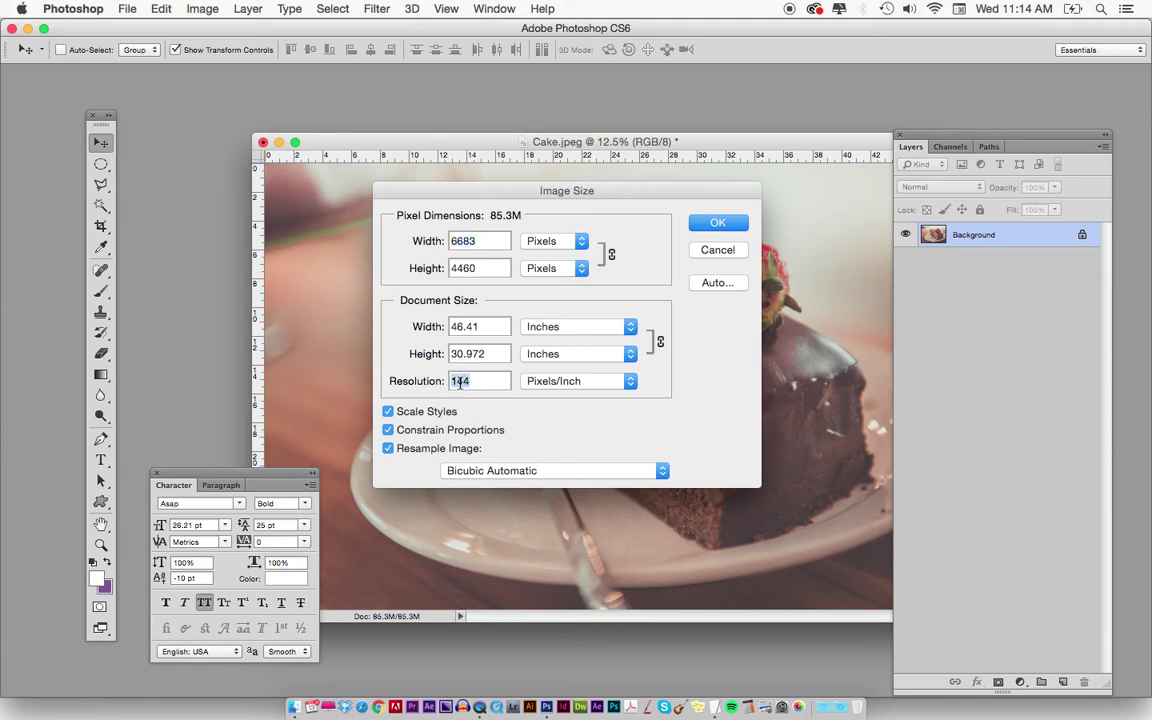
pyautogui.write('72')
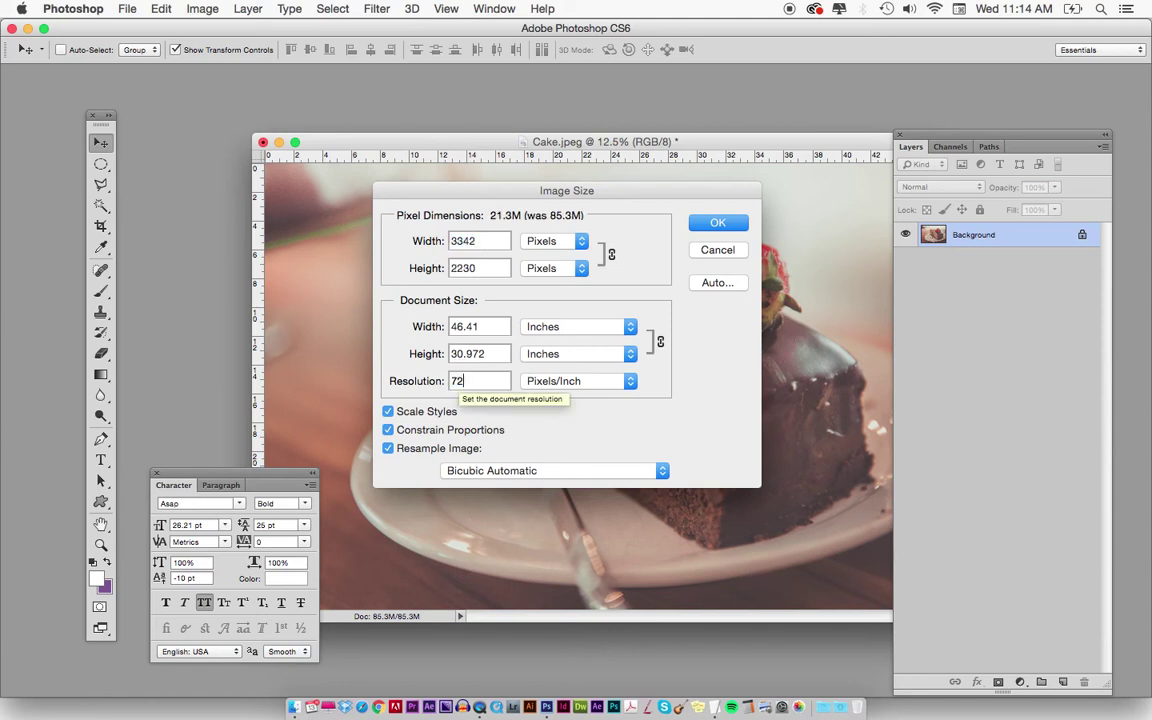
pyautogui.click(437, 241)
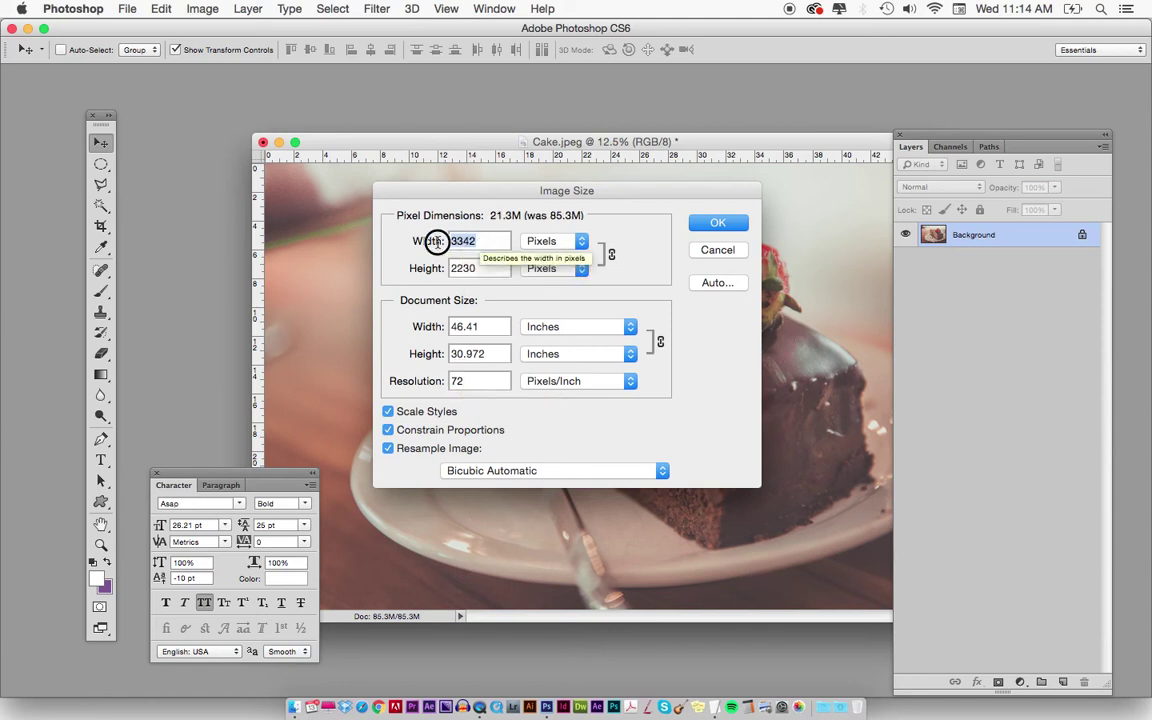
pyautogui.write('300')
pyautogui.press('Tab')
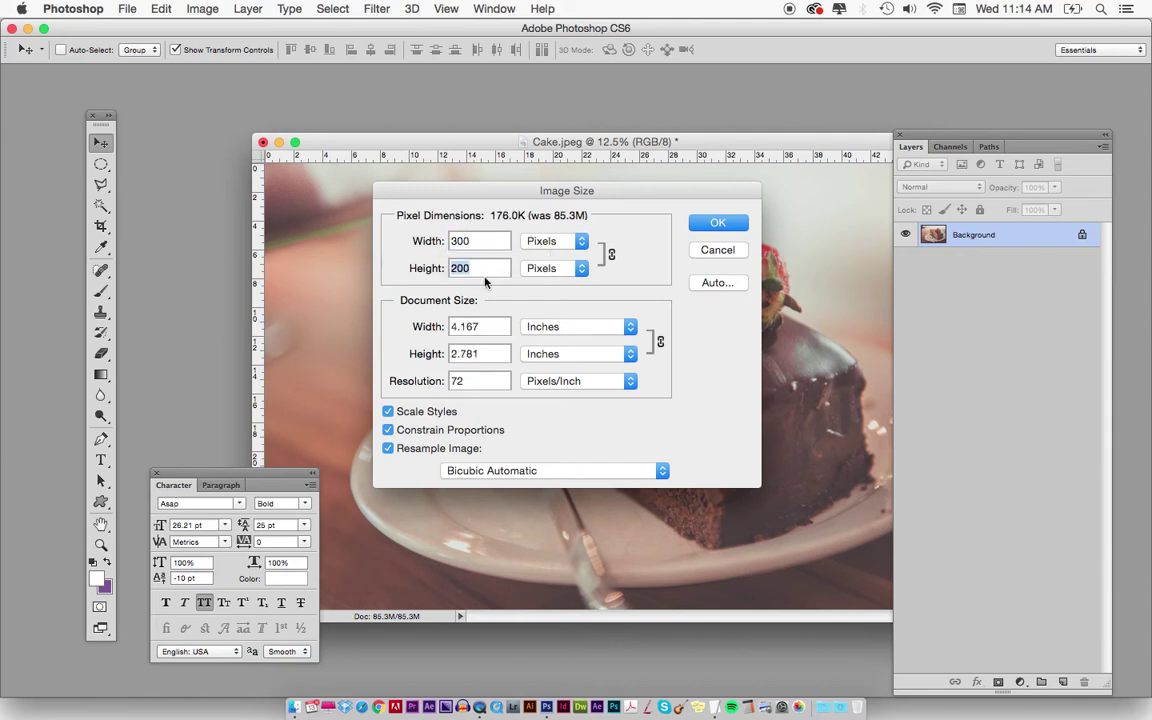
pyautogui.click(714, 249)
pyautogui.moveTo(464, 142); pyautogui.dragTo(422, 127)
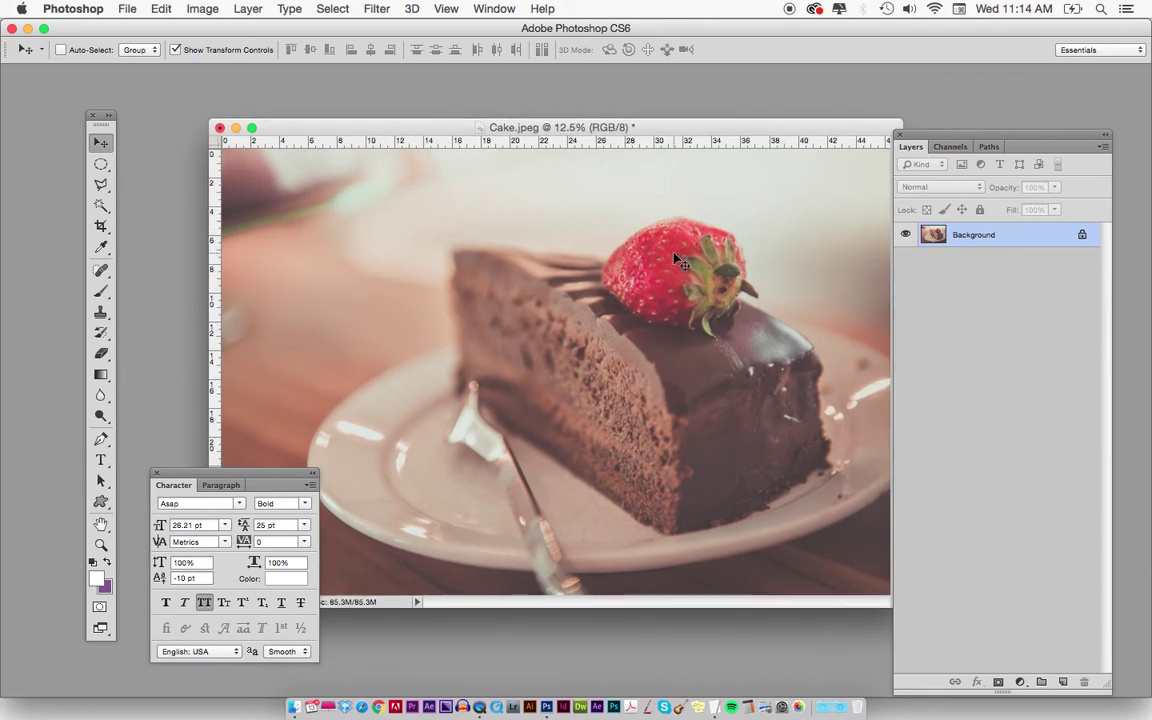
# - Create a white 1200 × 900 px, 72 ppi Untitled-1 document and arrange it beside Cake.jpeg
pyautogui.press('super+n')
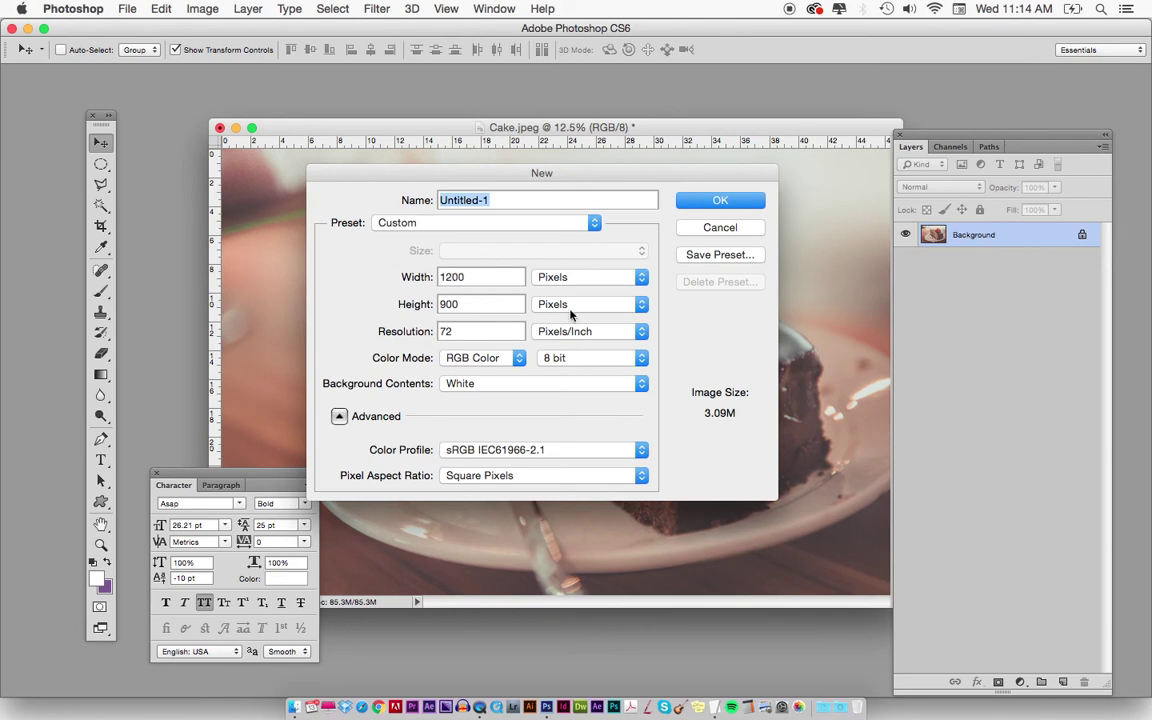
pyautogui.click(716, 202)
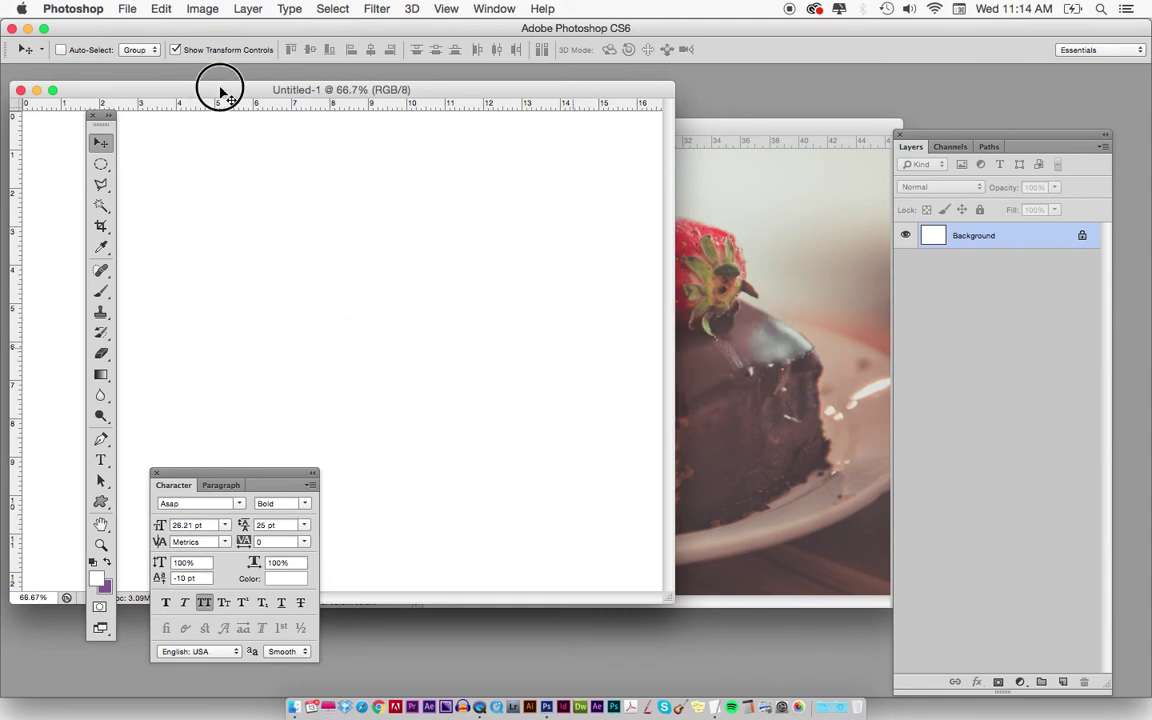
pyautogui.moveTo(175, 93); pyautogui.dragTo(258, 146)
pyautogui.click(810, 214)
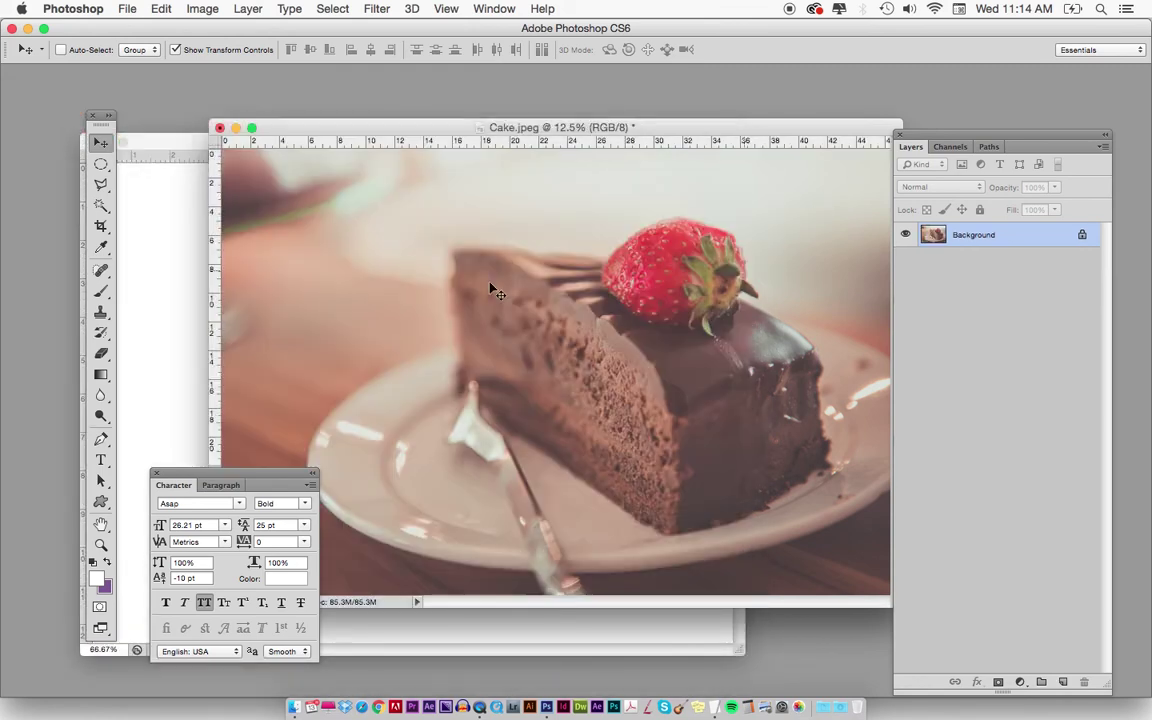
pyautogui.moveTo(334, 128); pyautogui.dragTo(420, 116)
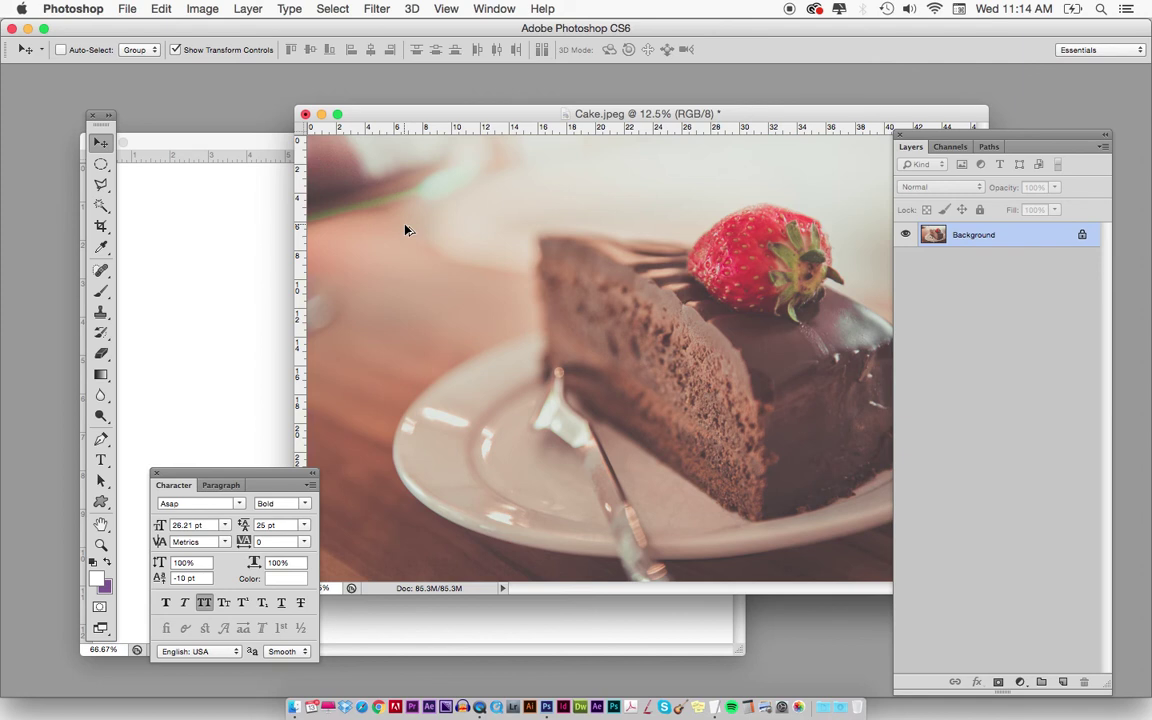
# - Reduce Cake.jpeg's resolution to 72 ppi, making it 3342 × 2230 pixels
pyautogui.press('super+alt+i')
pyautogui.doubleClick(463, 384)
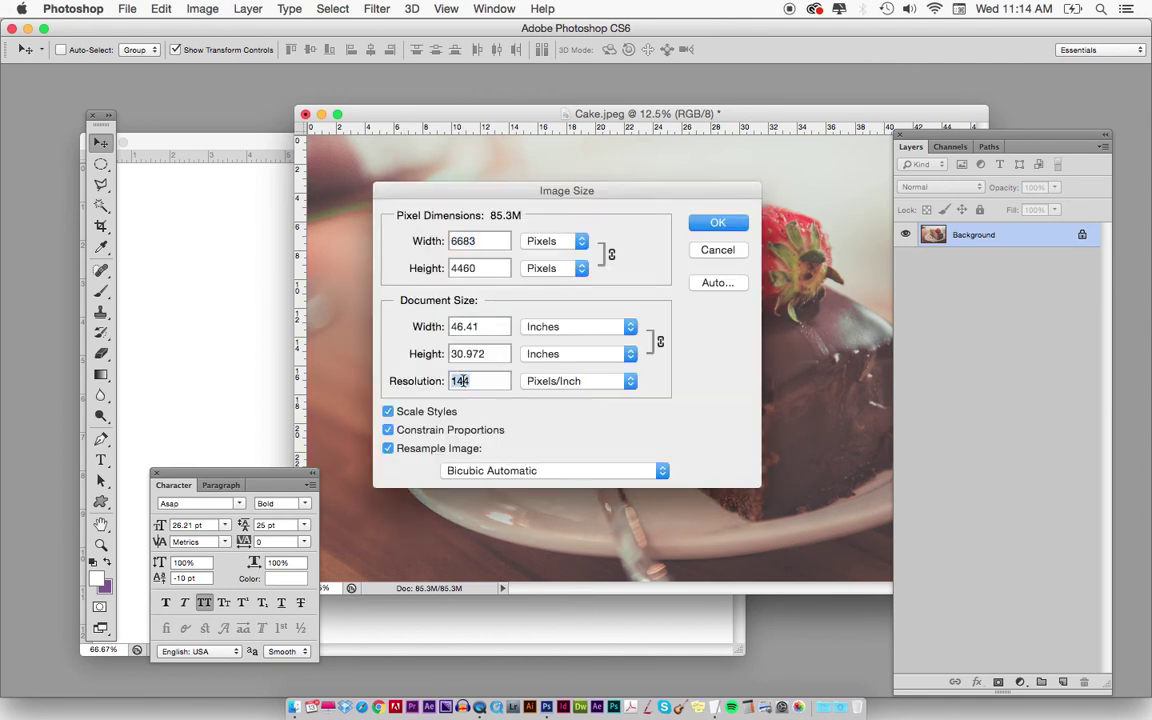
pyautogui.write('72')
pyautogui.press('Tab')
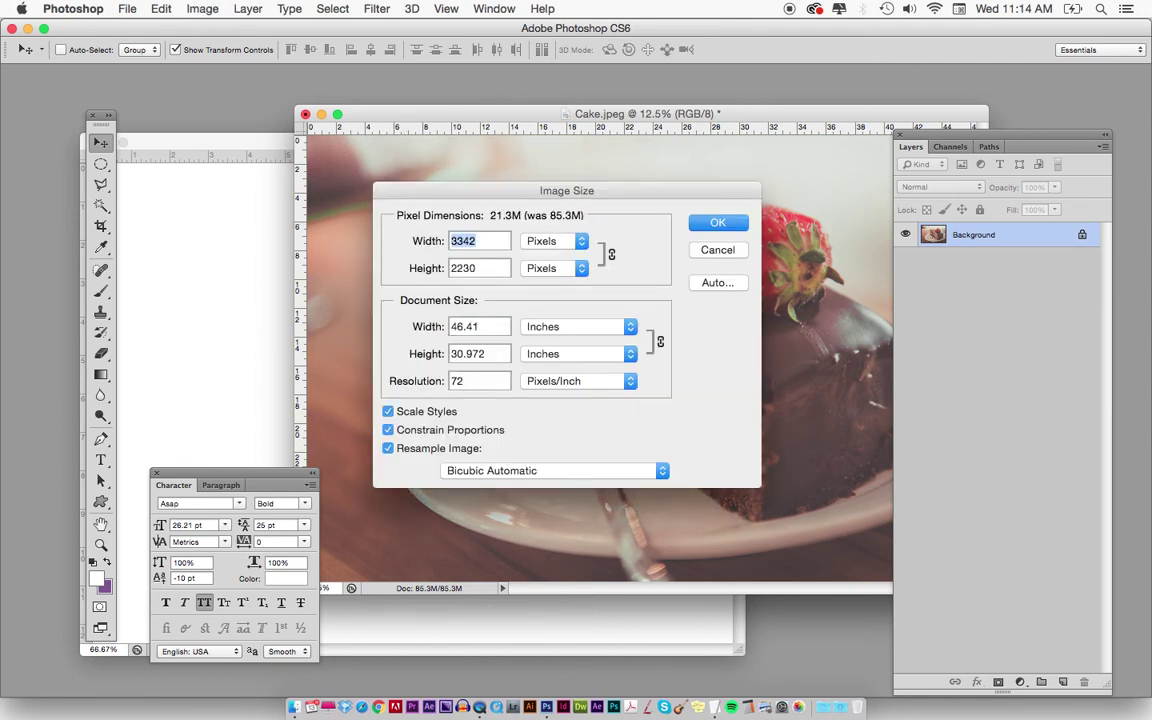
pyautogui.press('Return')
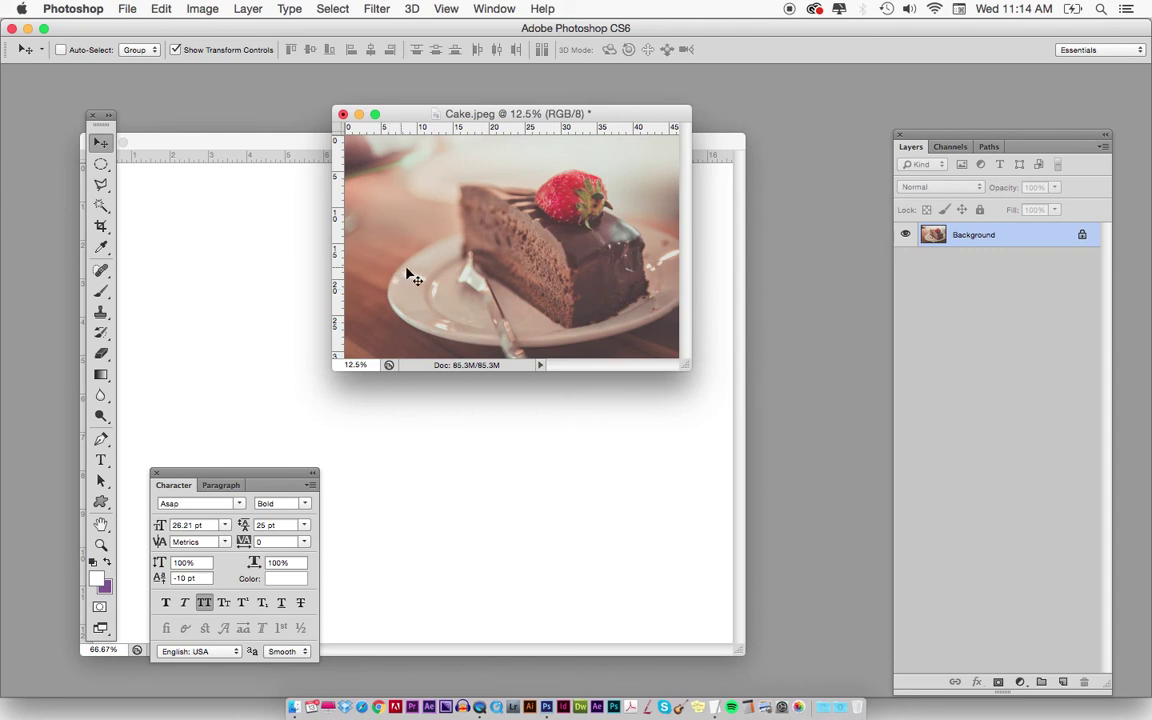
# - Drag the cake photo into Untitled-1 as Layer 1 and zoom out to see it
pyautogui.click(409, 457)
pyautogui.moveTo(409, 457); pyautogui.dragTo(417, 461)
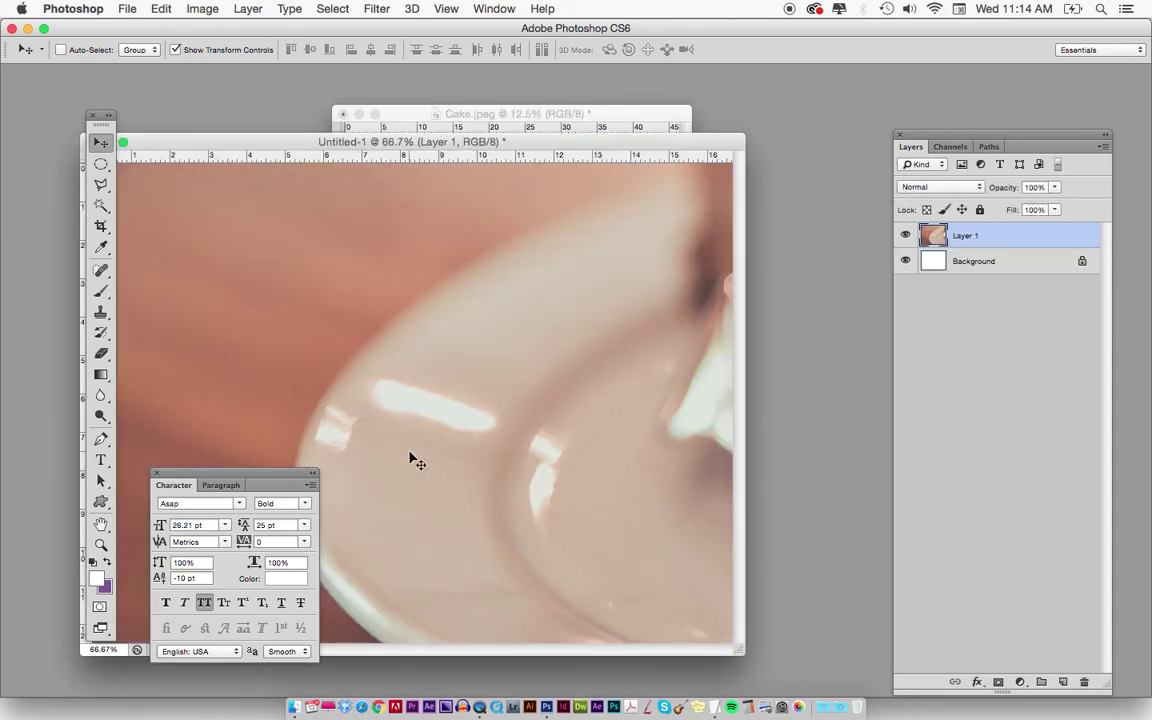
pyautogui.press('f')
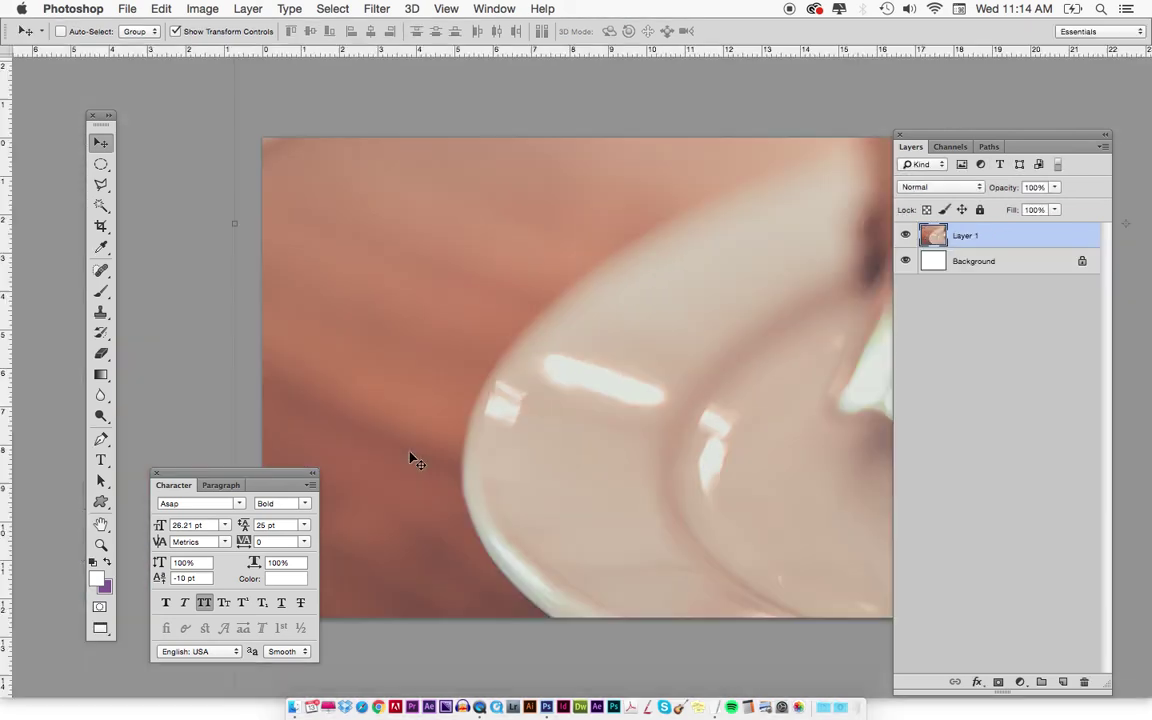
pyautogui.press('super+minus')
pyautogui.press('super+minus')
pyautogui.press('super+minus')
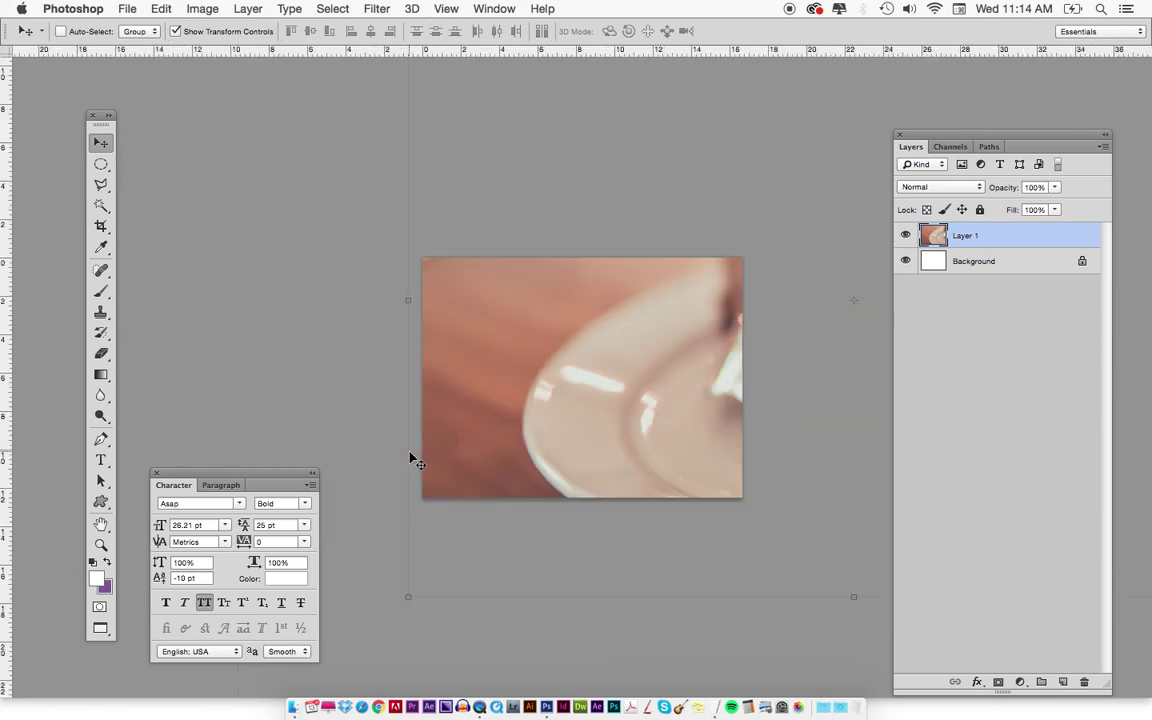
pyautogui.moveTo(650, 375); pyautogui.dragTo(545, 380)
pyautogui.moveTo(771, 218); pyautogui.dragTo(640, 320)
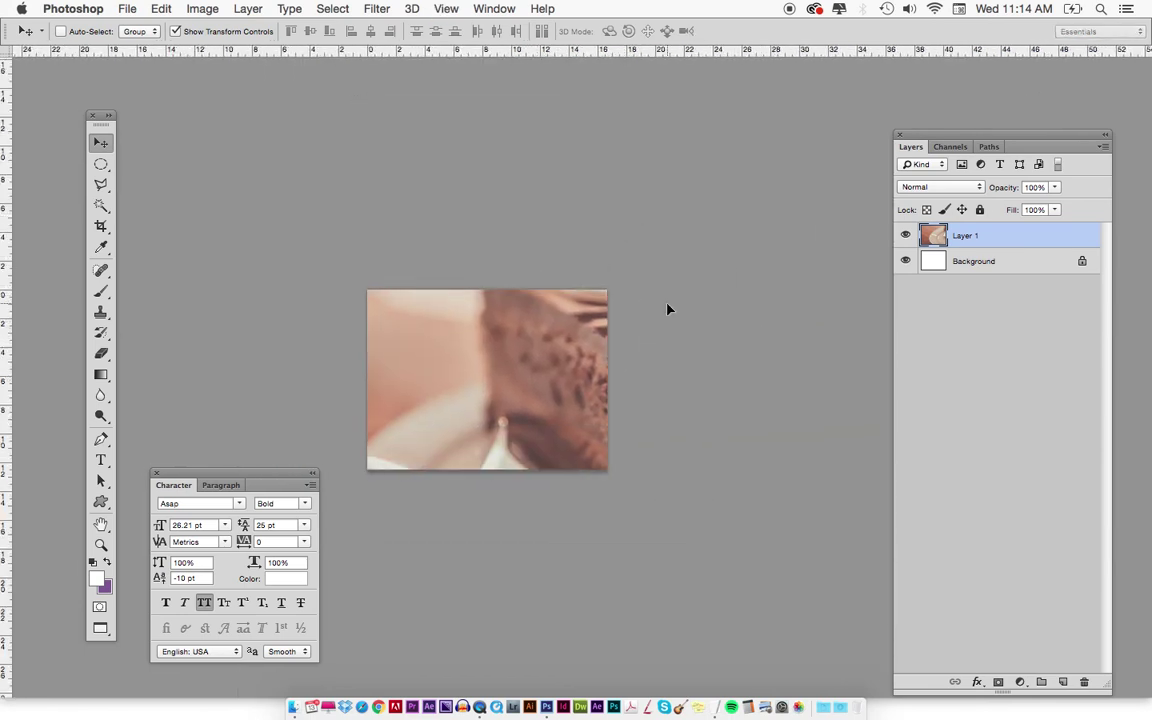
# - Free-transform Layer 1, scaling and moving the cake photo to roughly fill the 1200 × 900 canvas
pyautogui.click(252, 181)
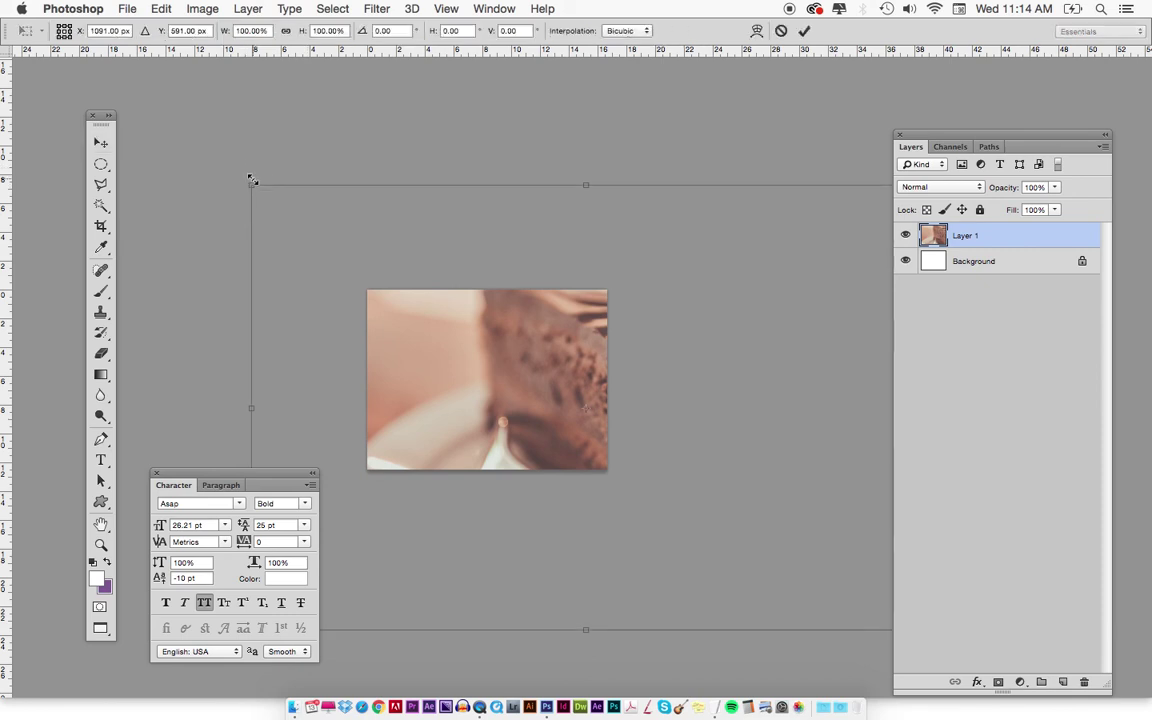
pyautogui.moveTo(252, 185); pyautogui.dragTo(480, 345)
pyautogui.moveTo(522, 382); pyautogui.dragTo(417, 329)
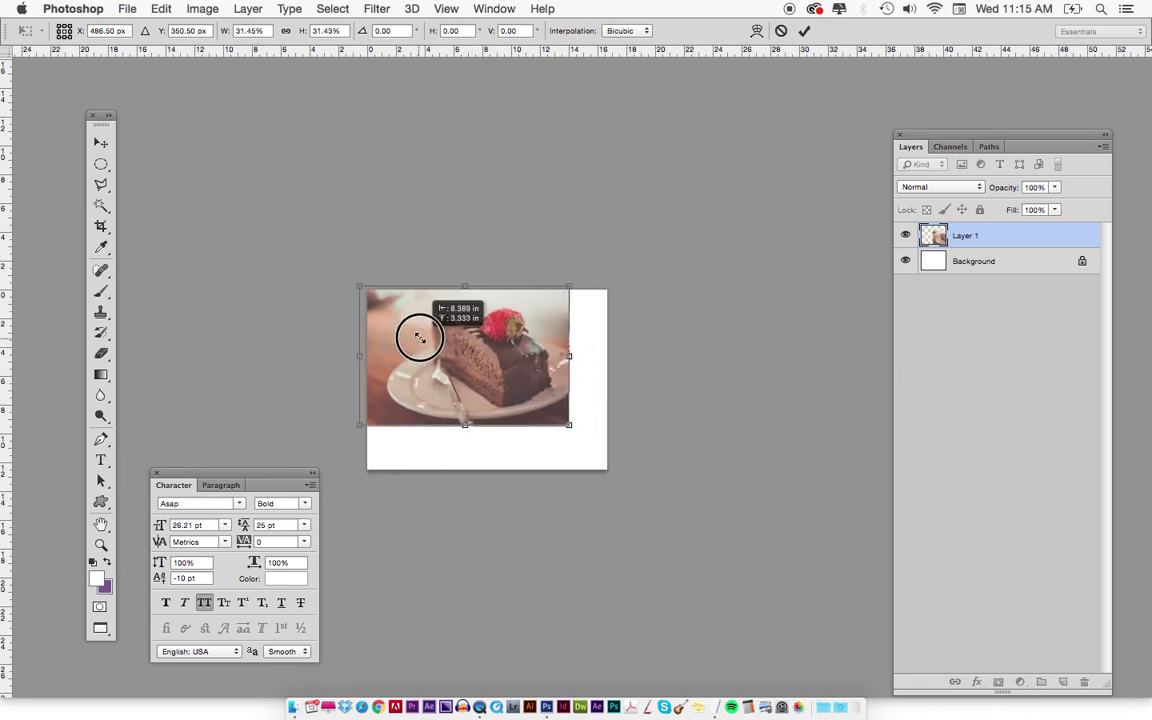
pyautogui.moveTo(569, 432); pyautogui.dragTo(642, 484)
pyautogui.press('super+equal')
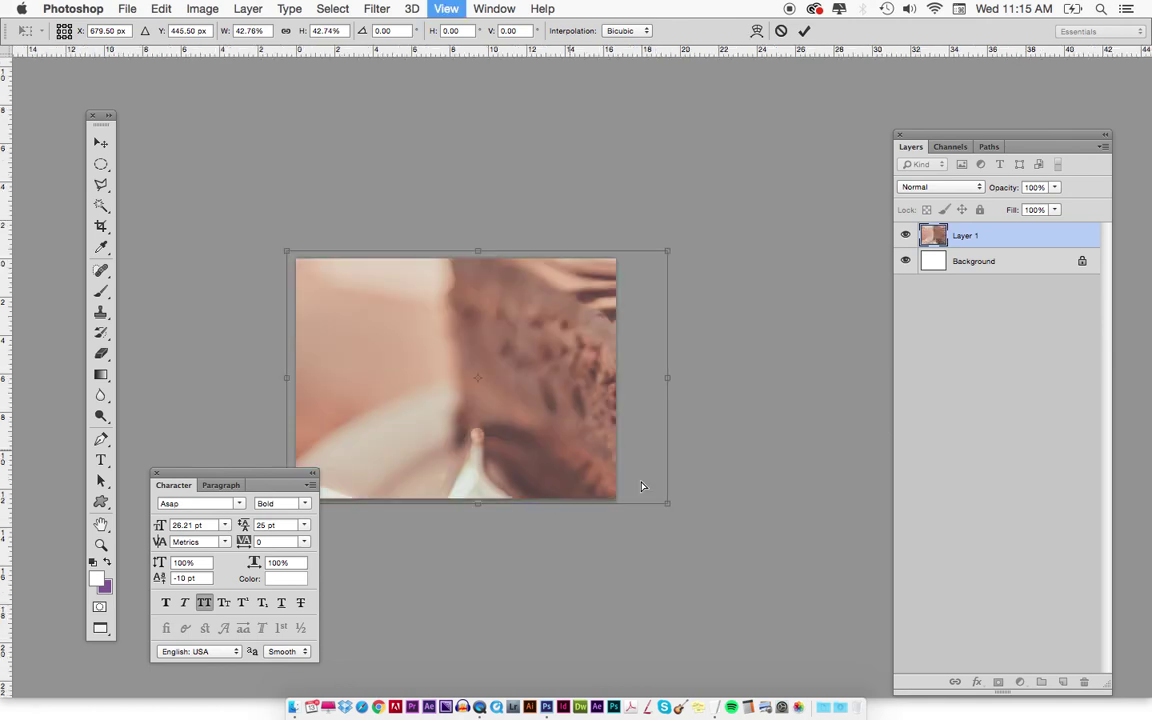
pyautogui.moveTo(567, 452); pyautogui.dragTo(652, 452)
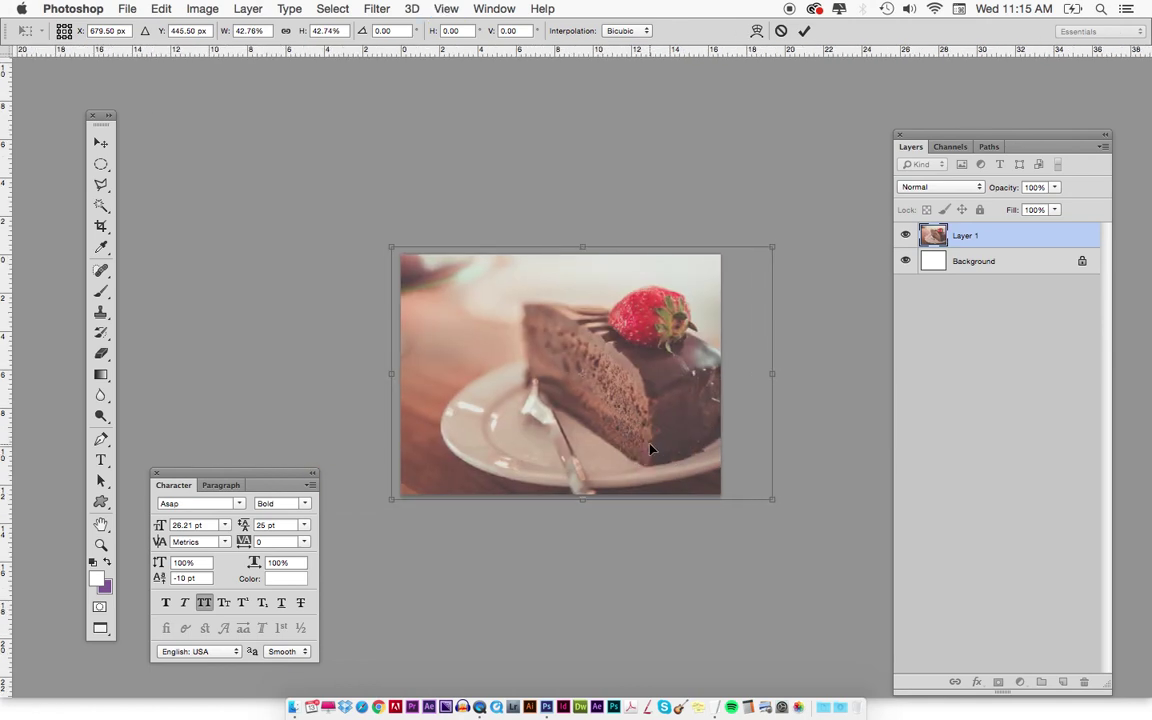
pyautogui.press('Return')
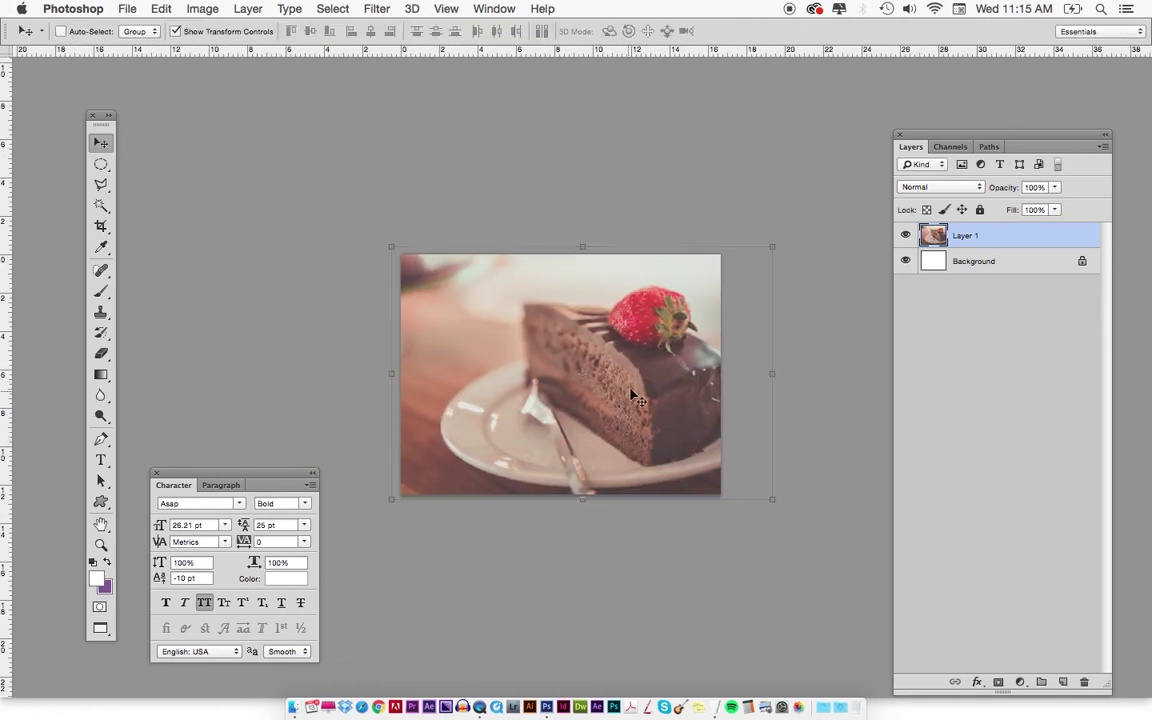
pyautogui.moveTo(637, 392); pyautogui.dragTo(639, 396)
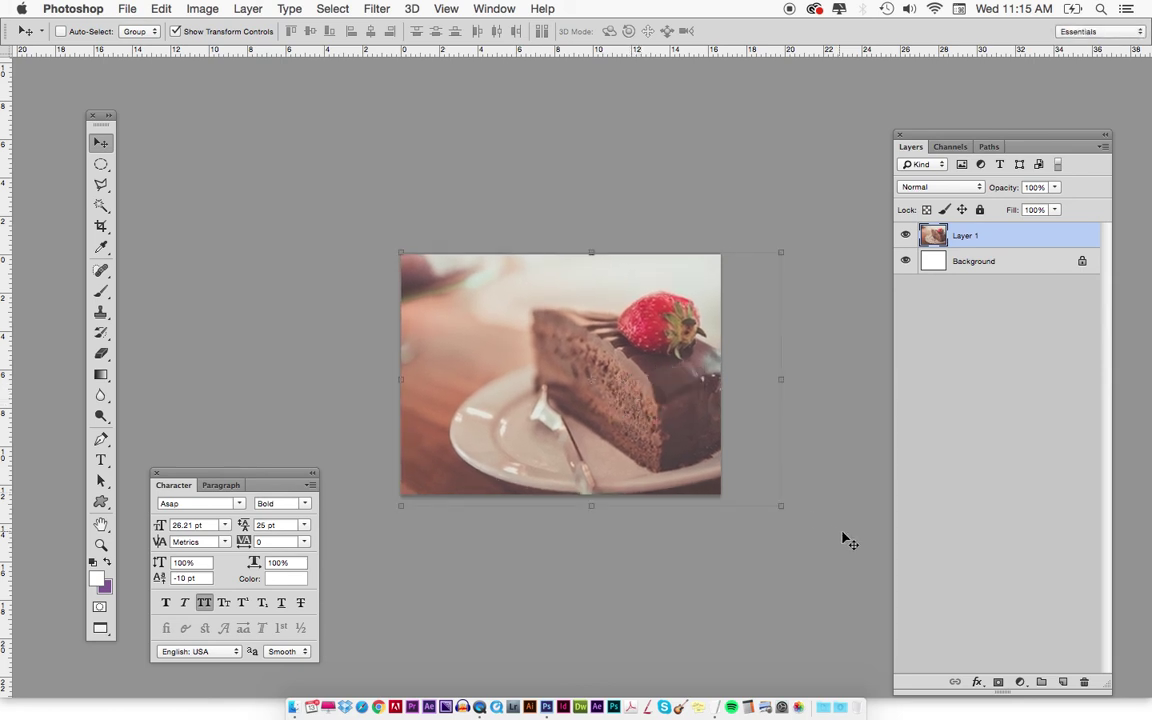
pyautogui.moveTo(783, 508); pyautogui.dragTo(721, 497)
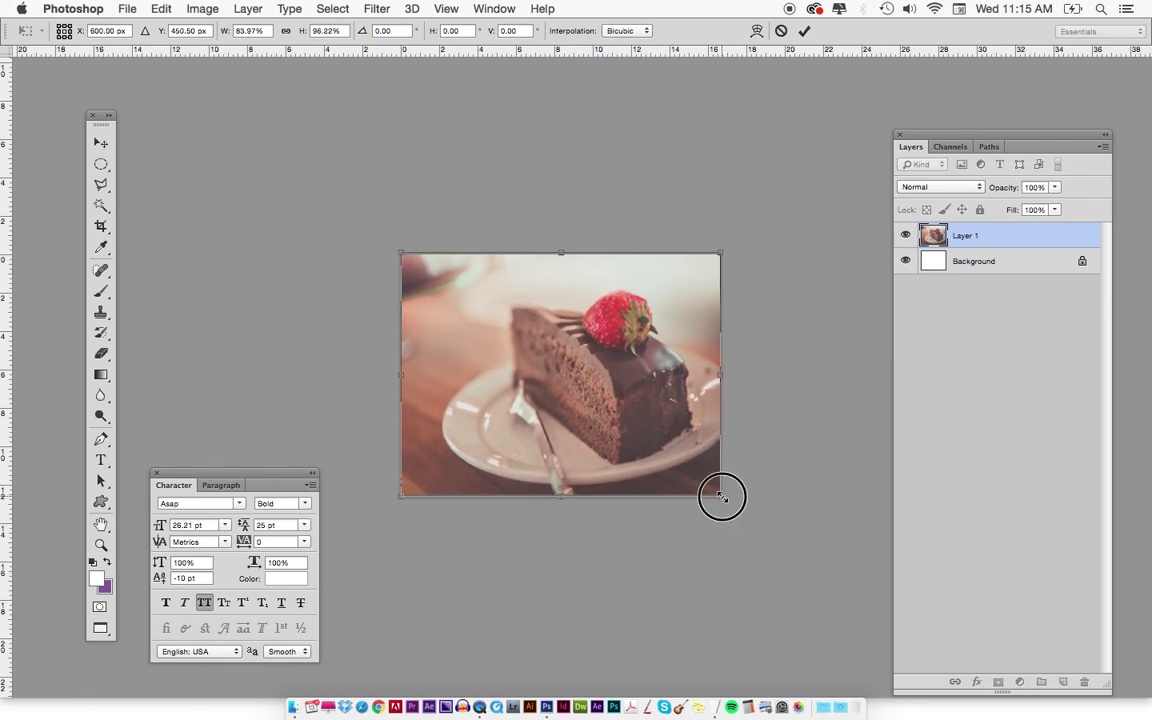
pyautogui.press('Escape')
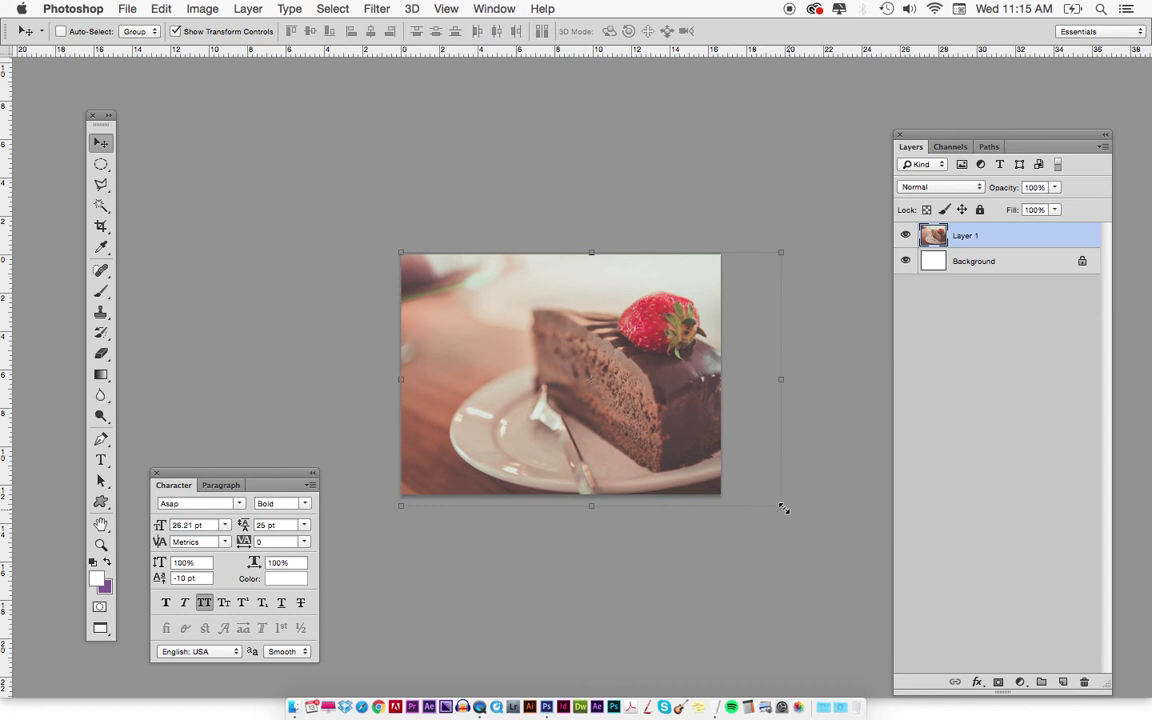